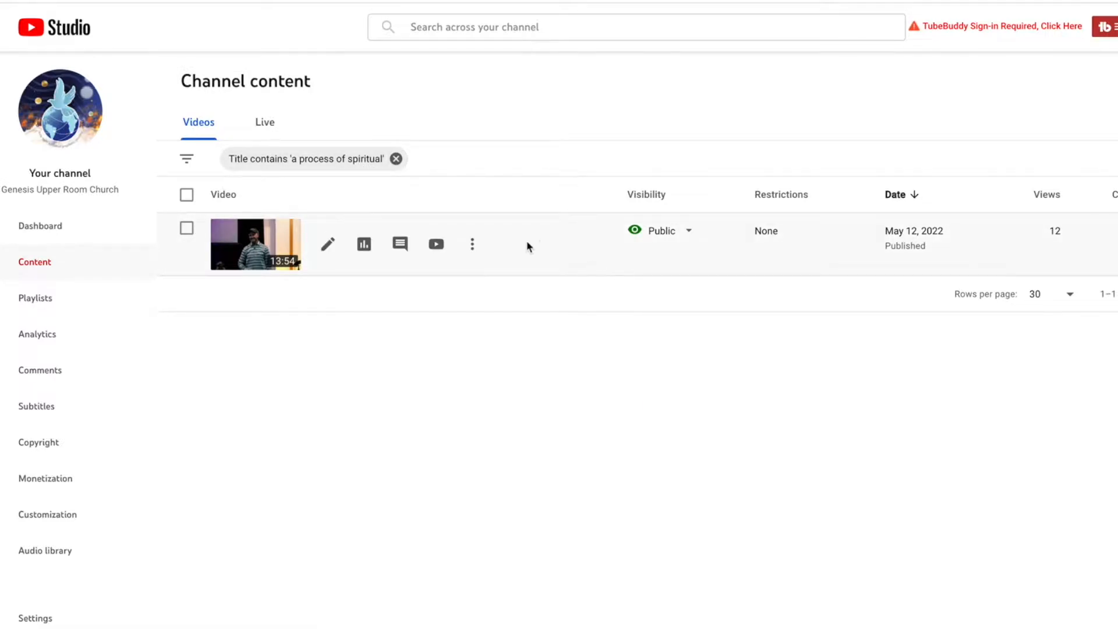
- Show the additional options for the published 13:54 video in the channel content list
click(473, 247)
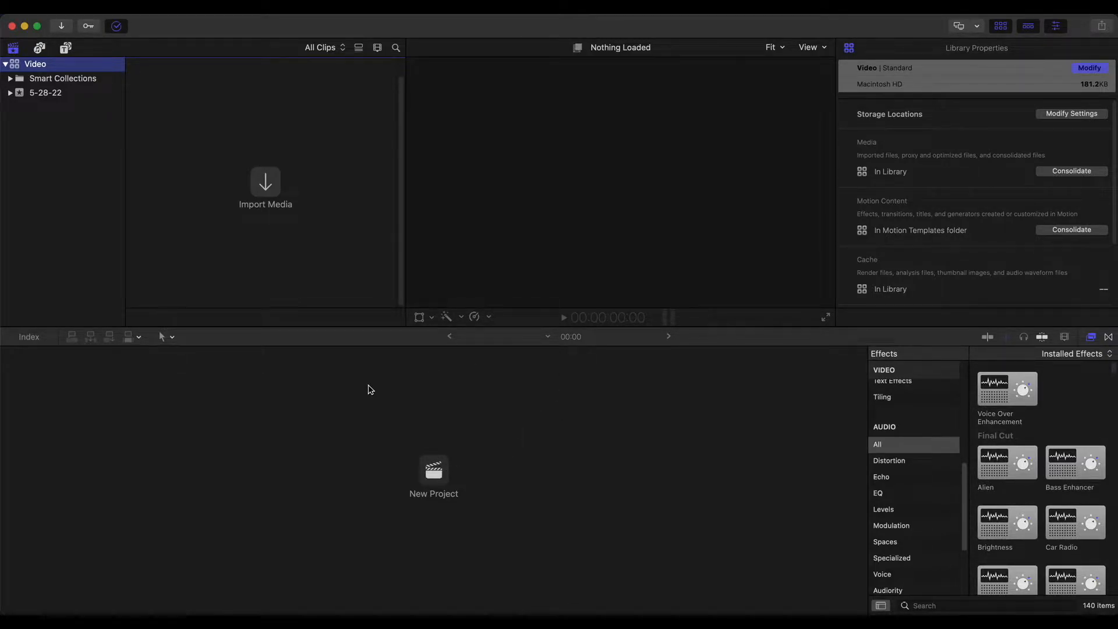
- In Final Cut Pro, create a new project with Vertical video format and 1080x1920 resolution
click(434, 472)
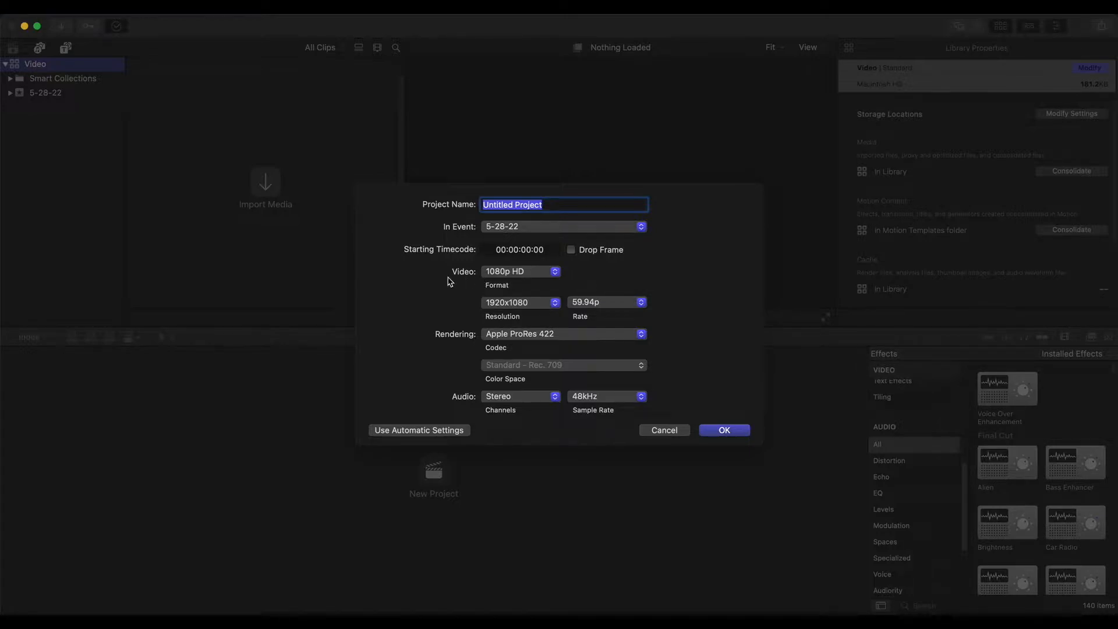
click(520, 273)
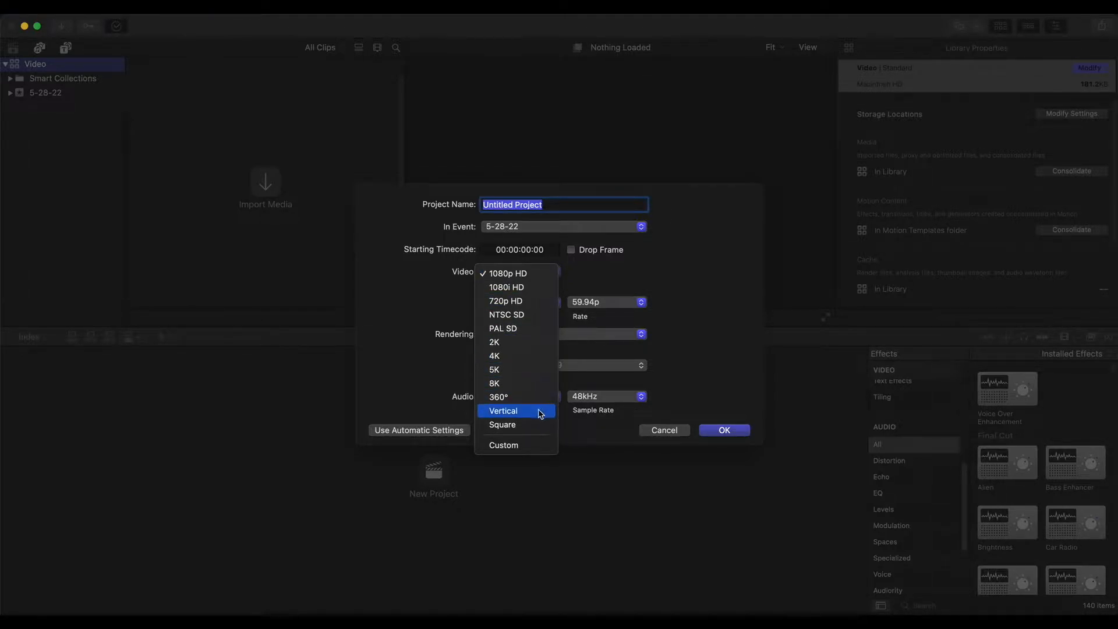
click(506, 416)
click(512, 303)
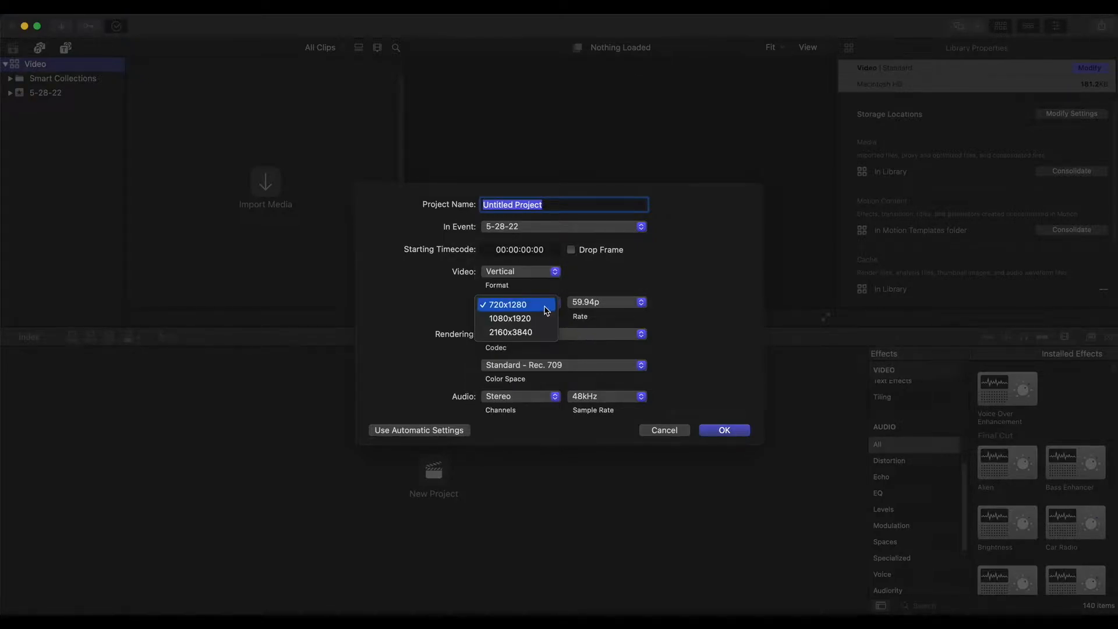
click(511, 318)
key(Return)
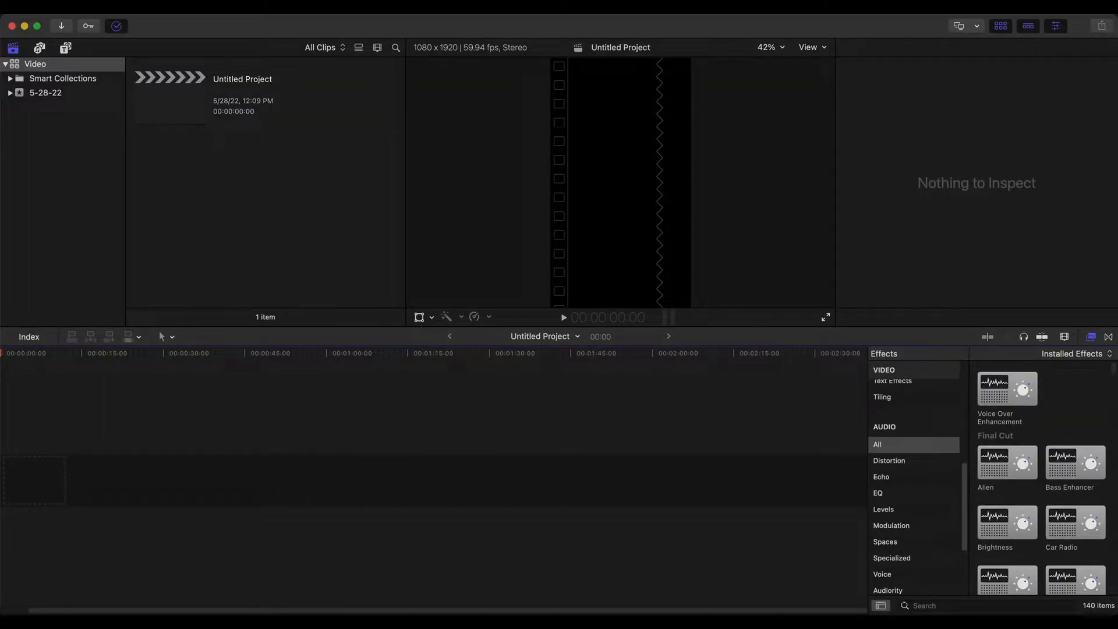
- Place the "A Process of Spiritual Development" video in the timeline and scale it to about 319% so it fills the vertical frame
drag(34, 480, 35, 481)
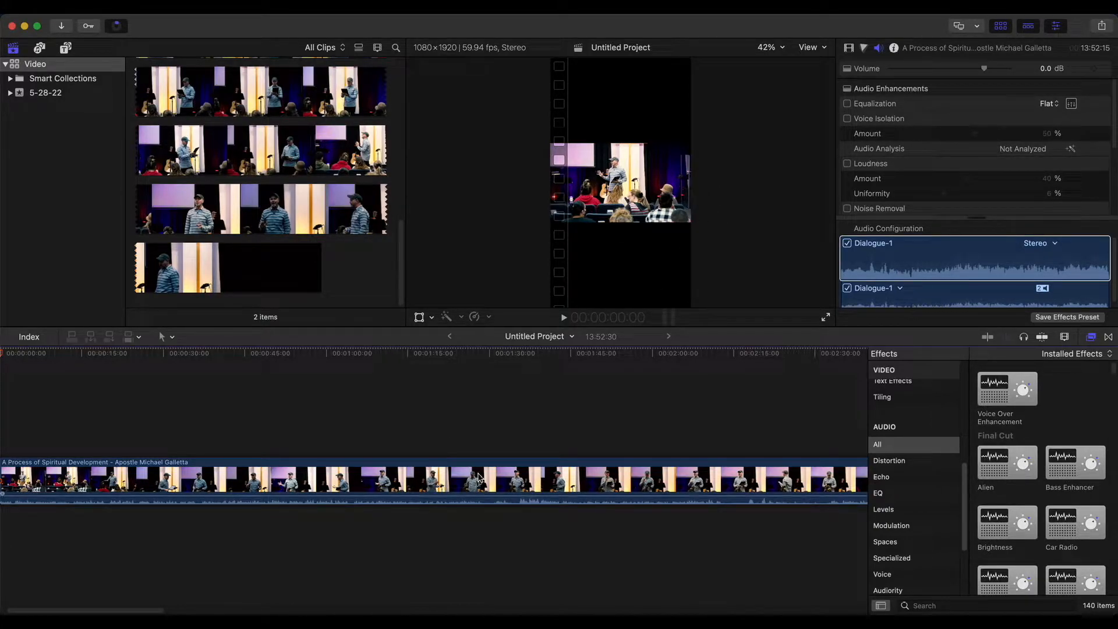
click(520, 476)
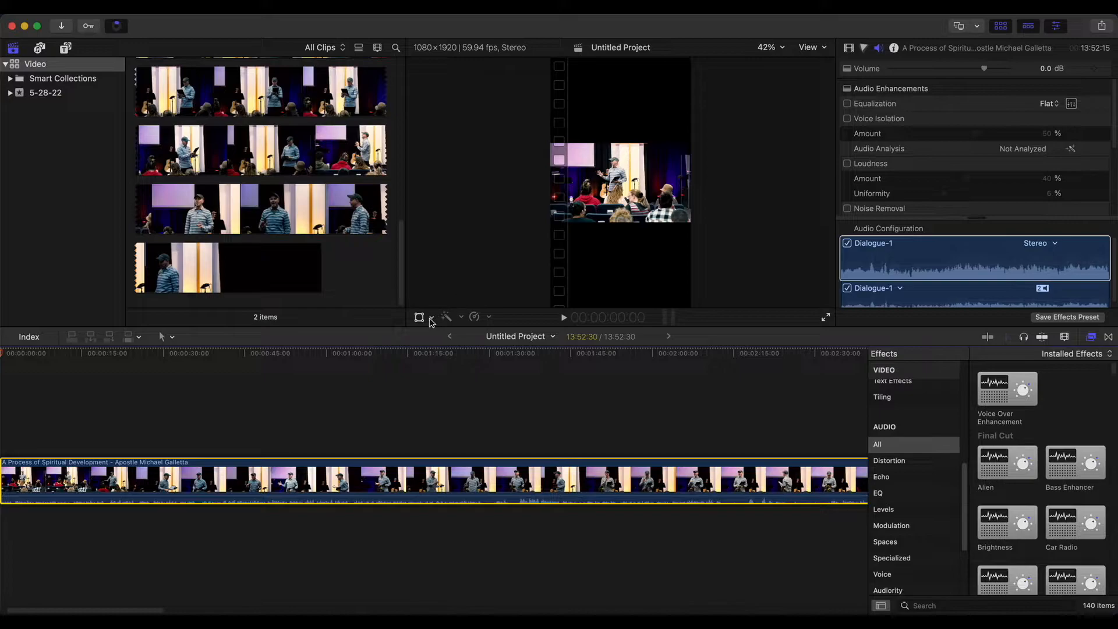
click(423, 318)
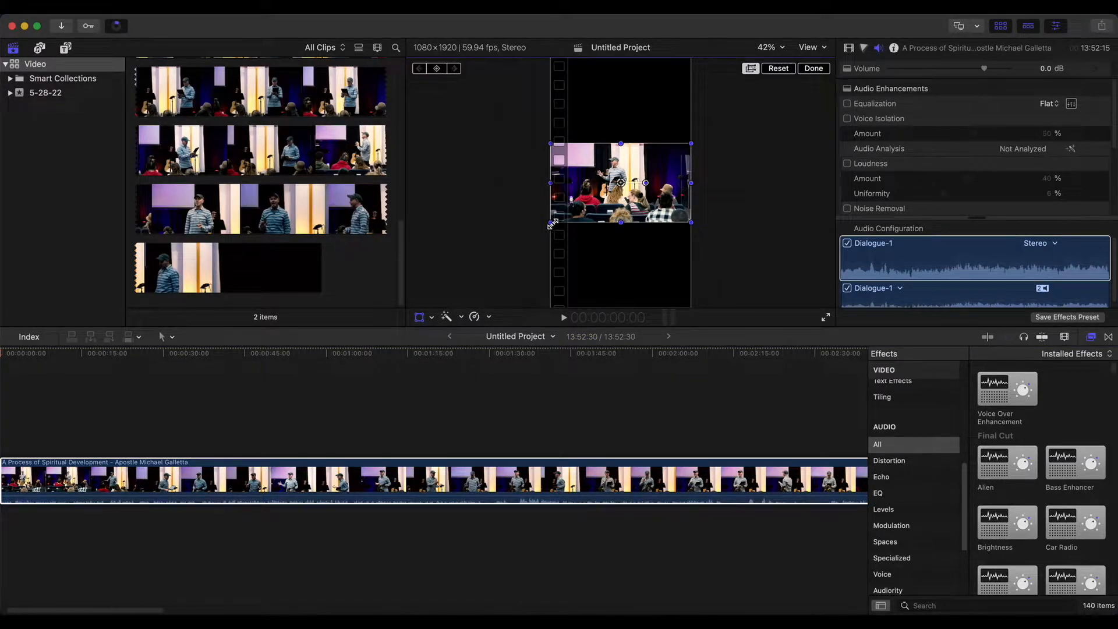
drag(551, 223, 489, 309)
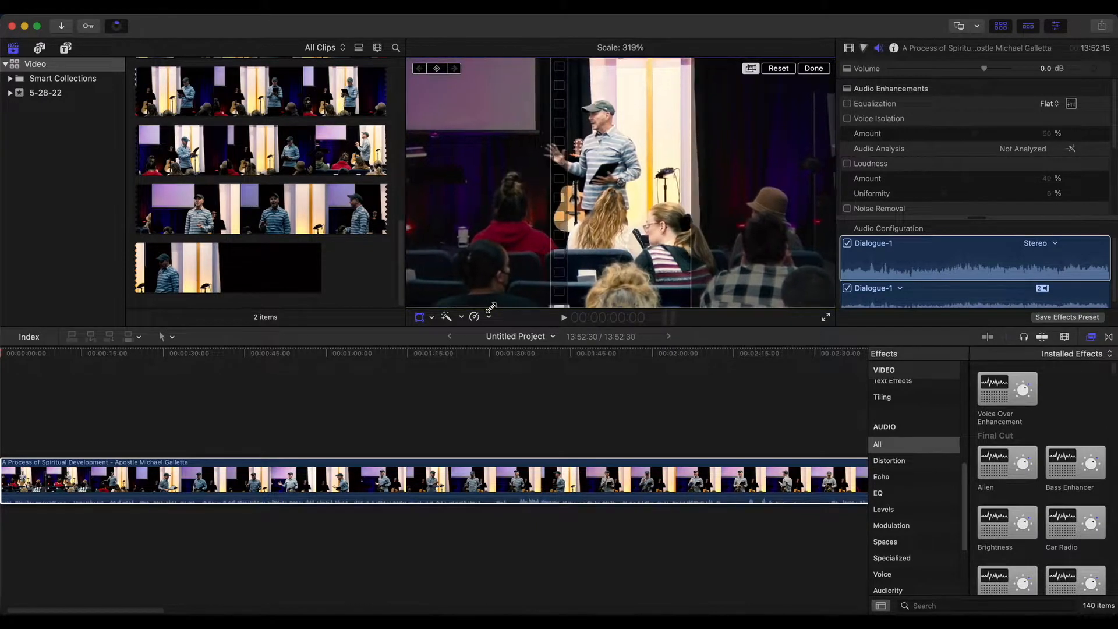
key(shift+t)
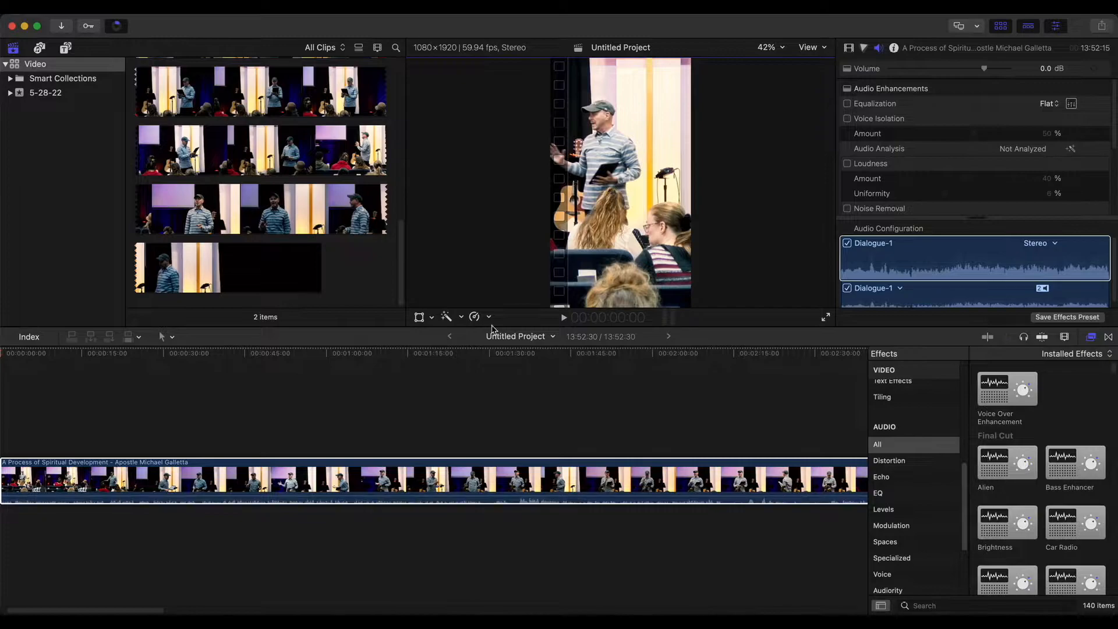
- At the close-up shot near 12:43, shrink the clip to about 120% and center it in the vertical frame
click(536, 488)
click(508, 485)
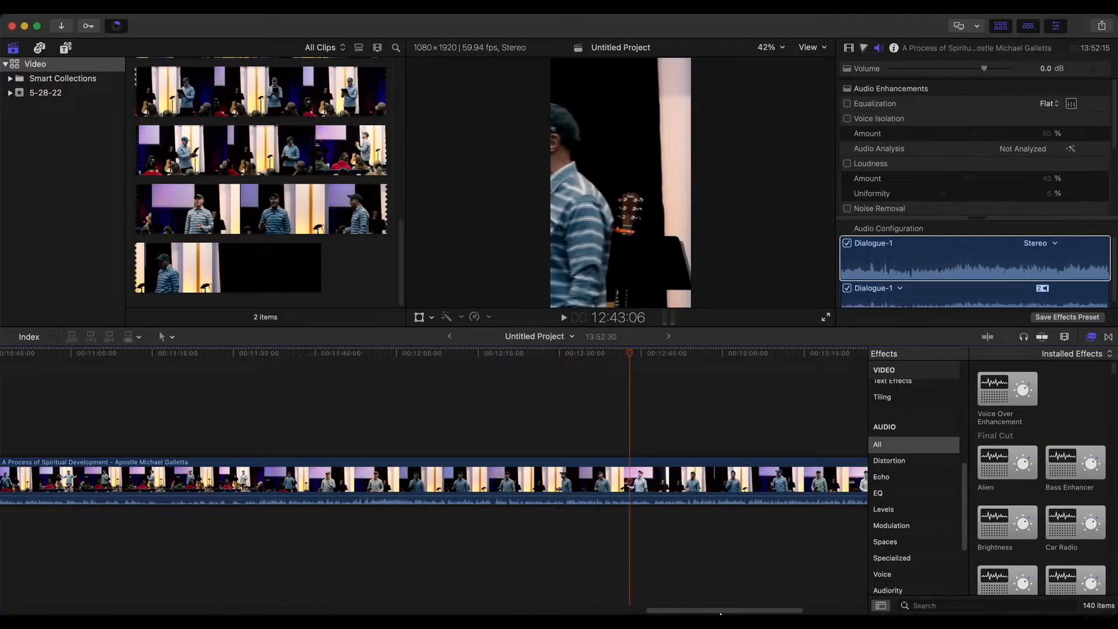
scroll(721, 612, right, 3)
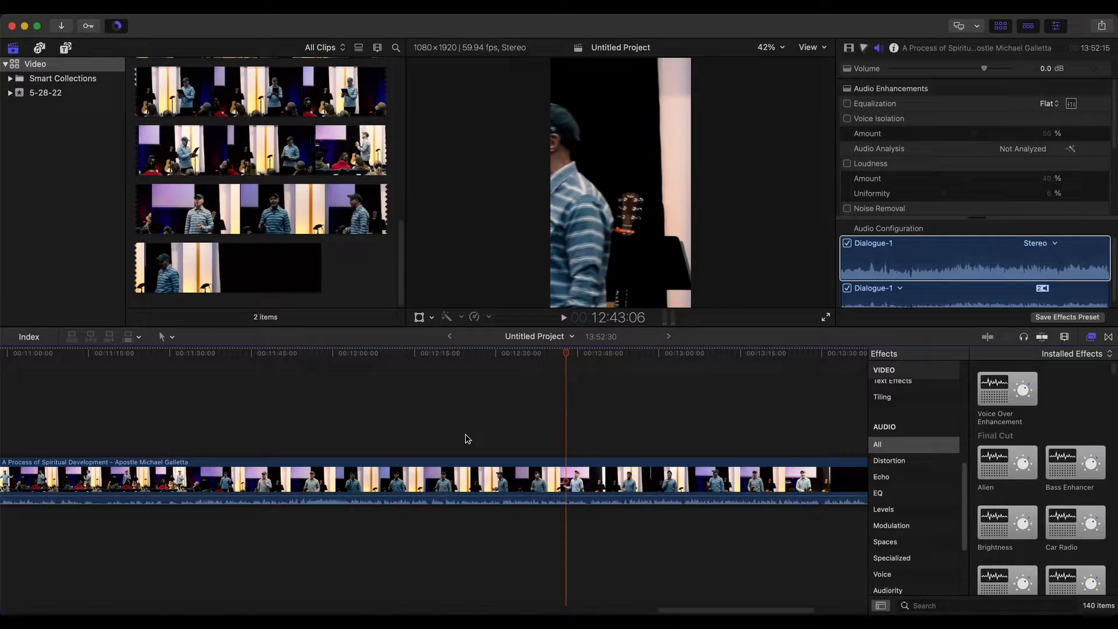
click(532, 481)
click(419, 317)
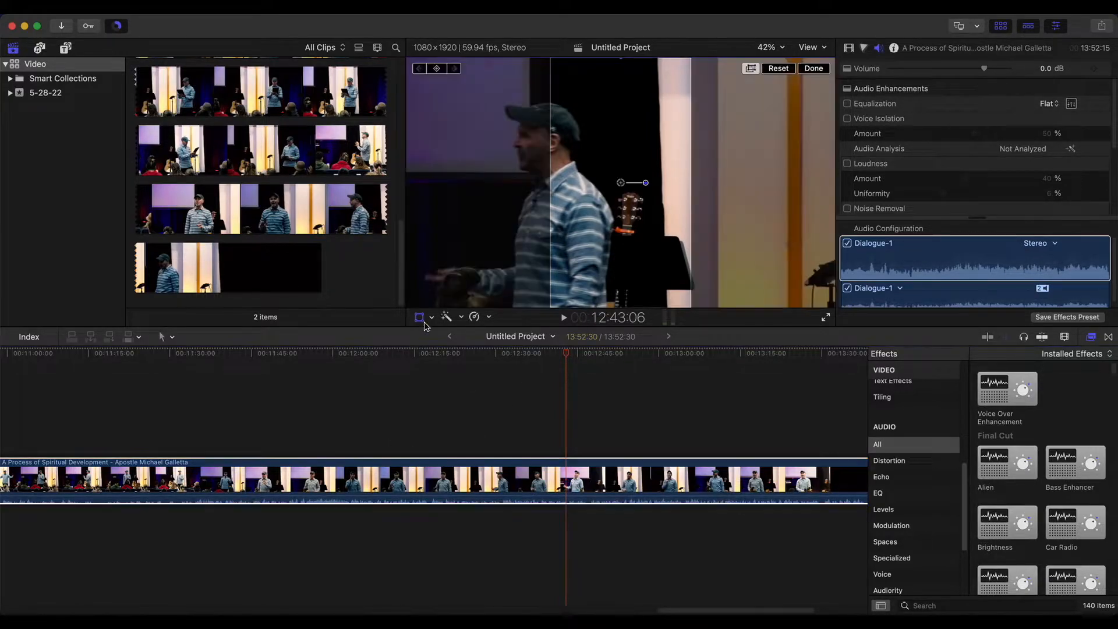
drag(778, 246, 704, 183)
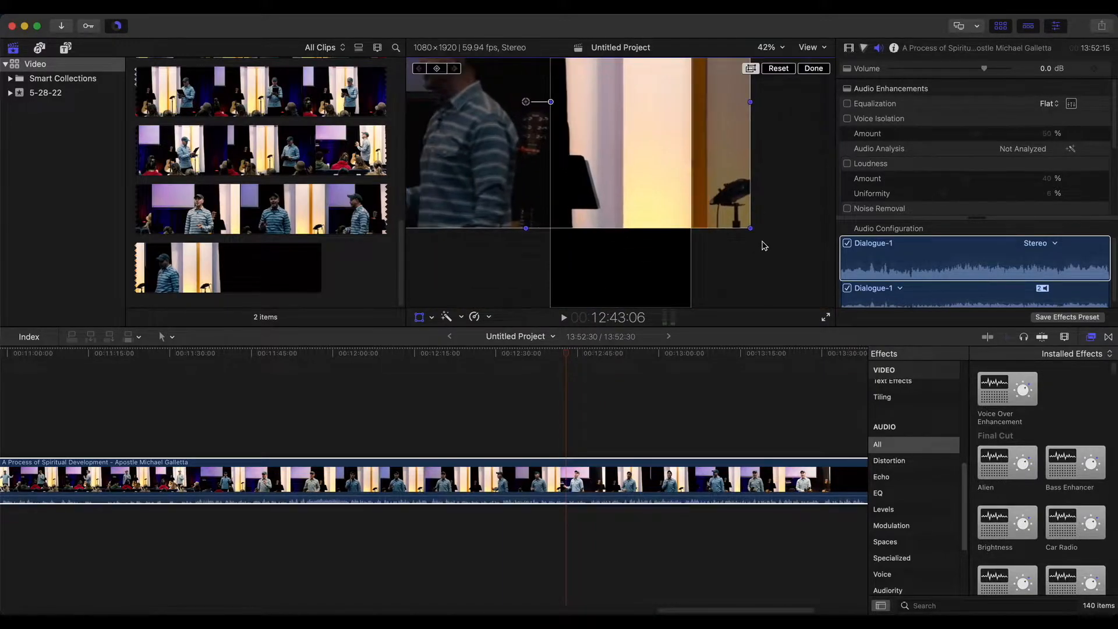
drag(750, 227, 649, 141)
drag(530, 111, 606, 188)
drag(746, 258, 707, 232)
drag(625, 192, 621, 183)
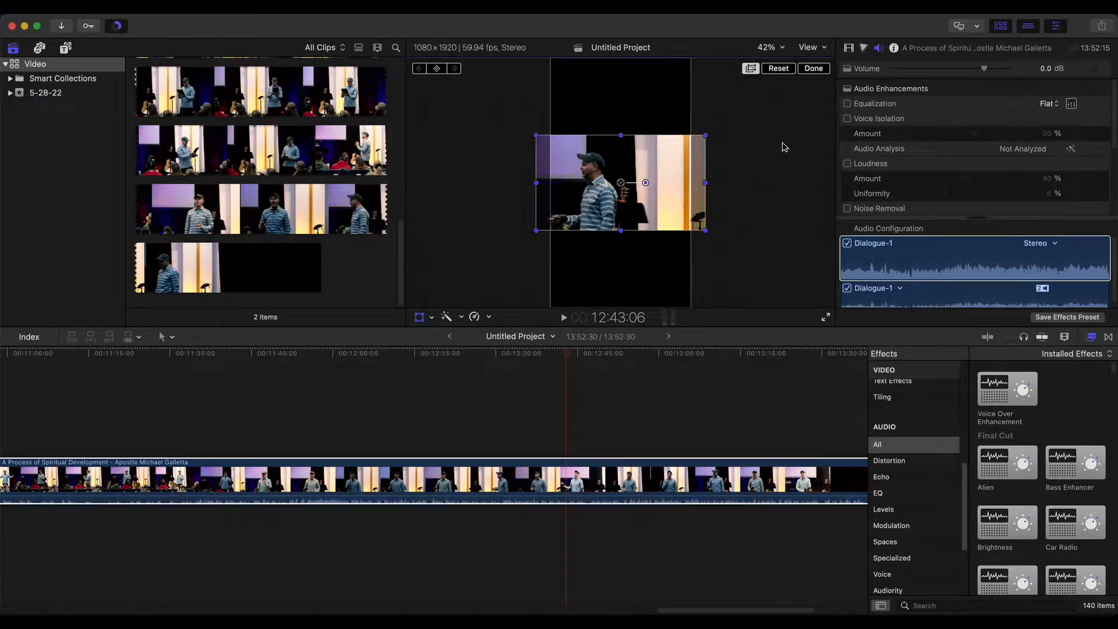
click(817, 71)
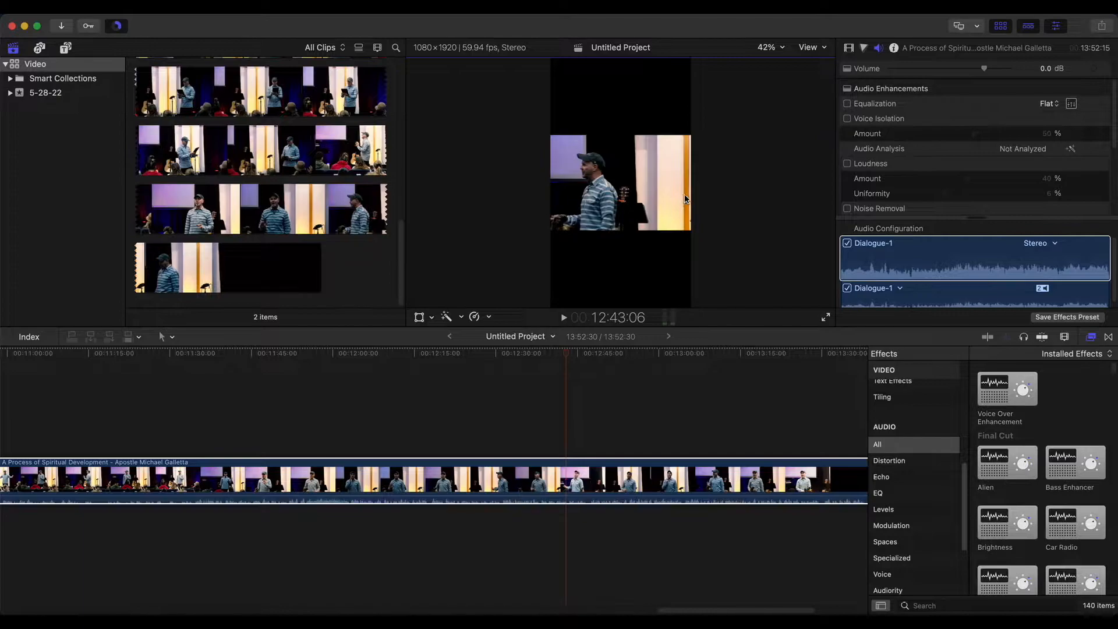
- Readjust the clip's scale so it extends slightly further past the frame's sides, keeping it centered
click(415, 329)
click(489, 307)
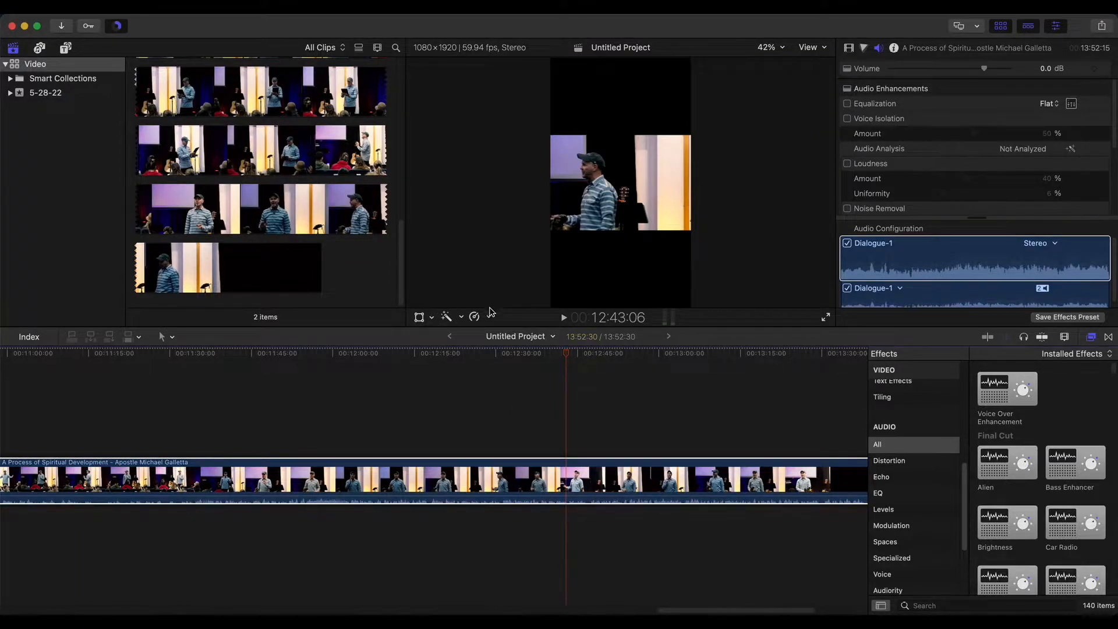
click(418, 317)
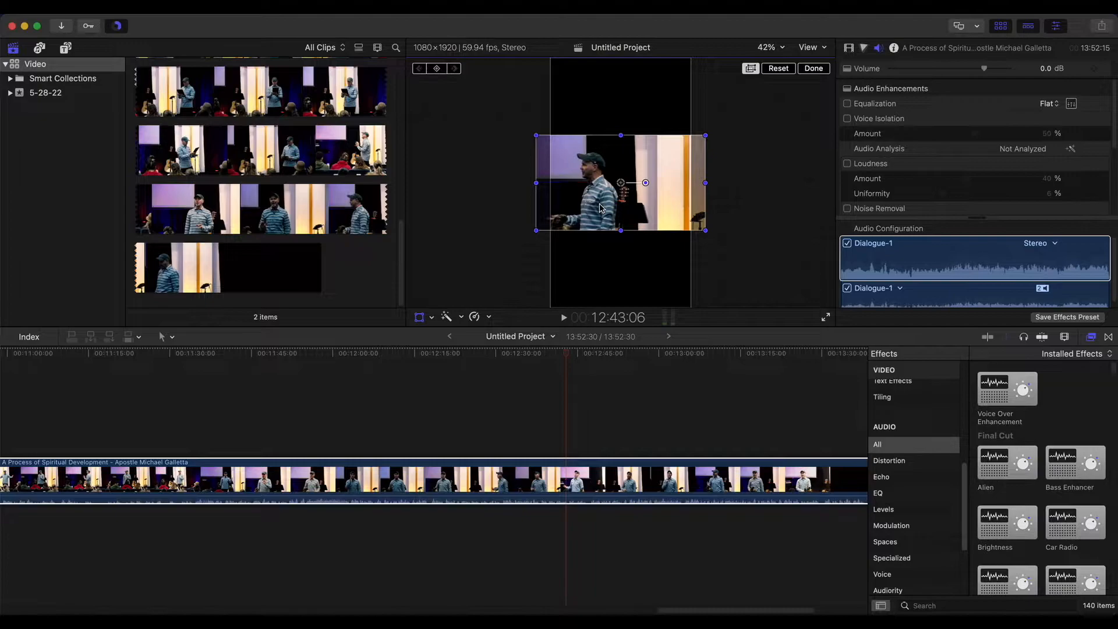
drag(705, 231, 786, 298)
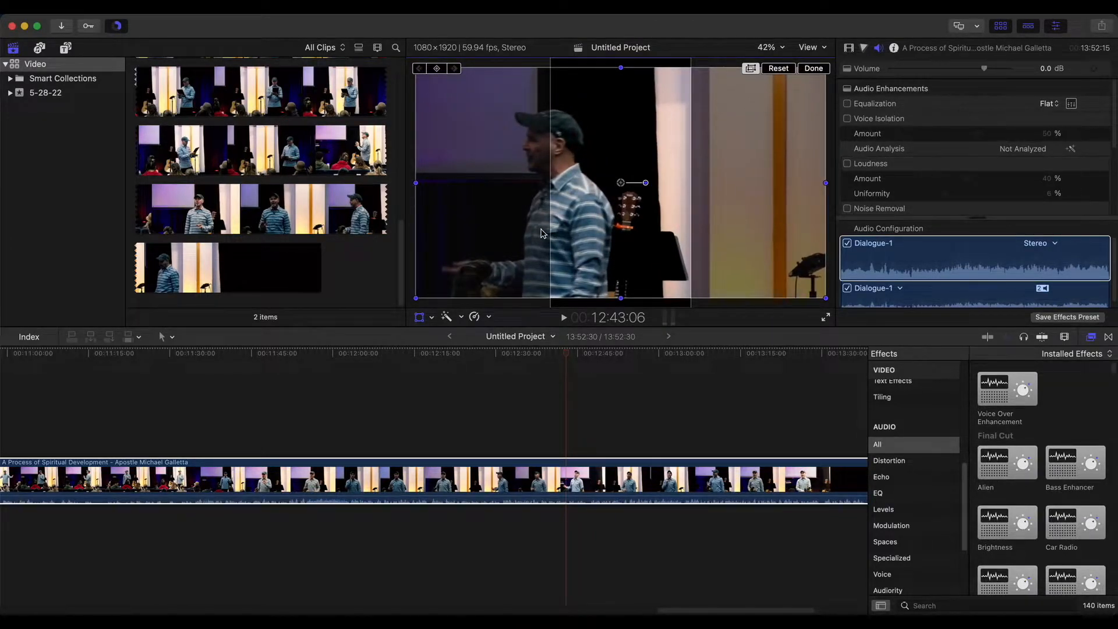
drag(826, 298, 705, 196)
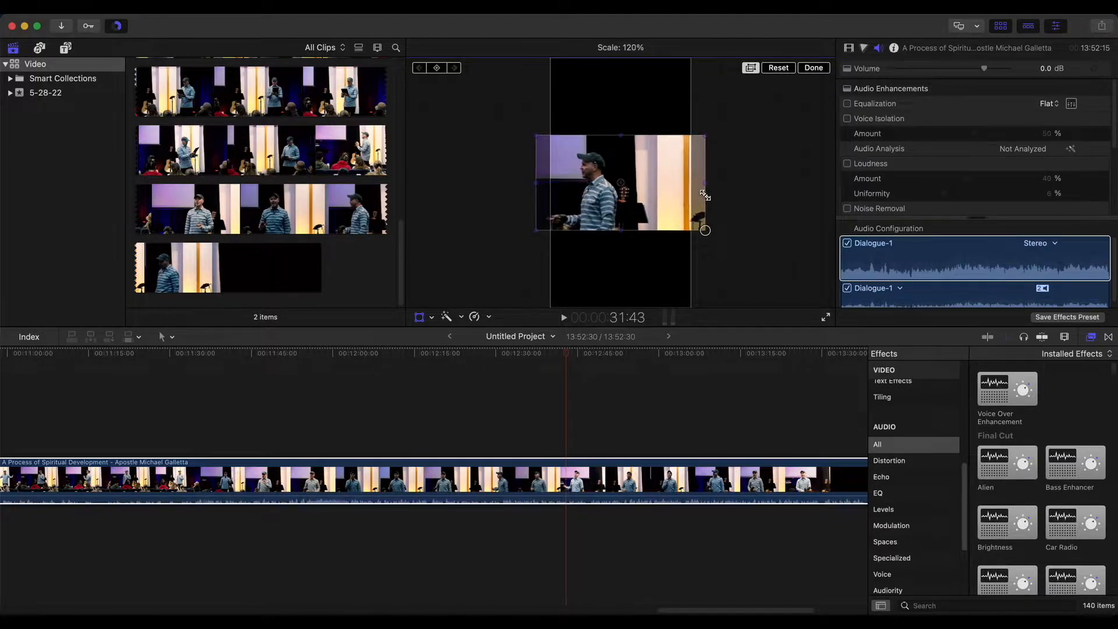
drag(705, 195, 704, 232)
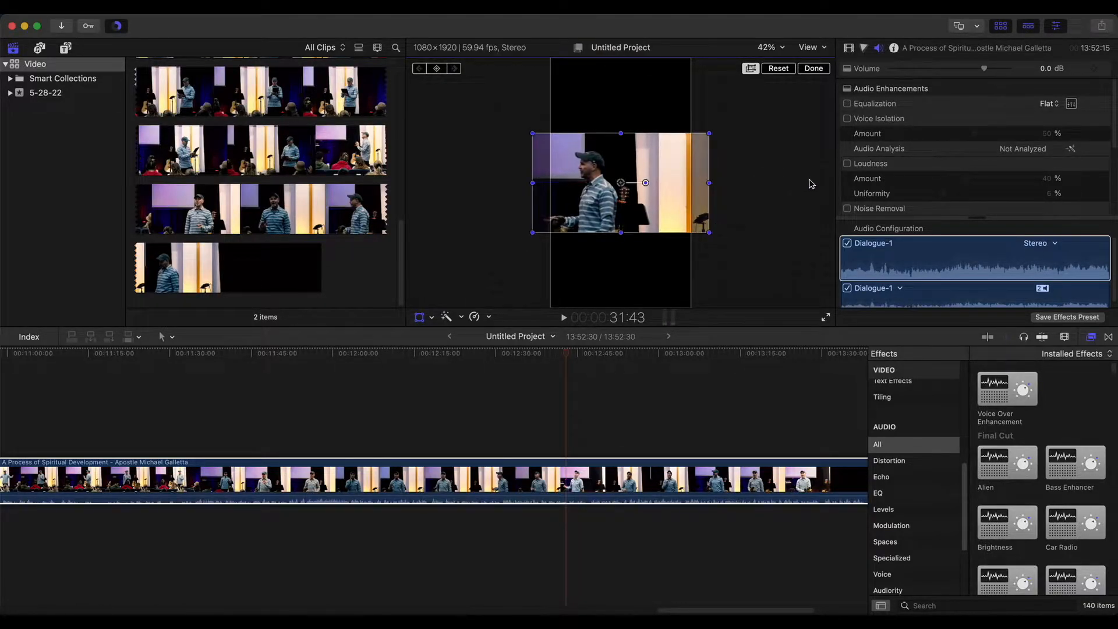
drag(621, 183, 621, 215)
drag(621, 192, 620, 182)
click(814, 68)
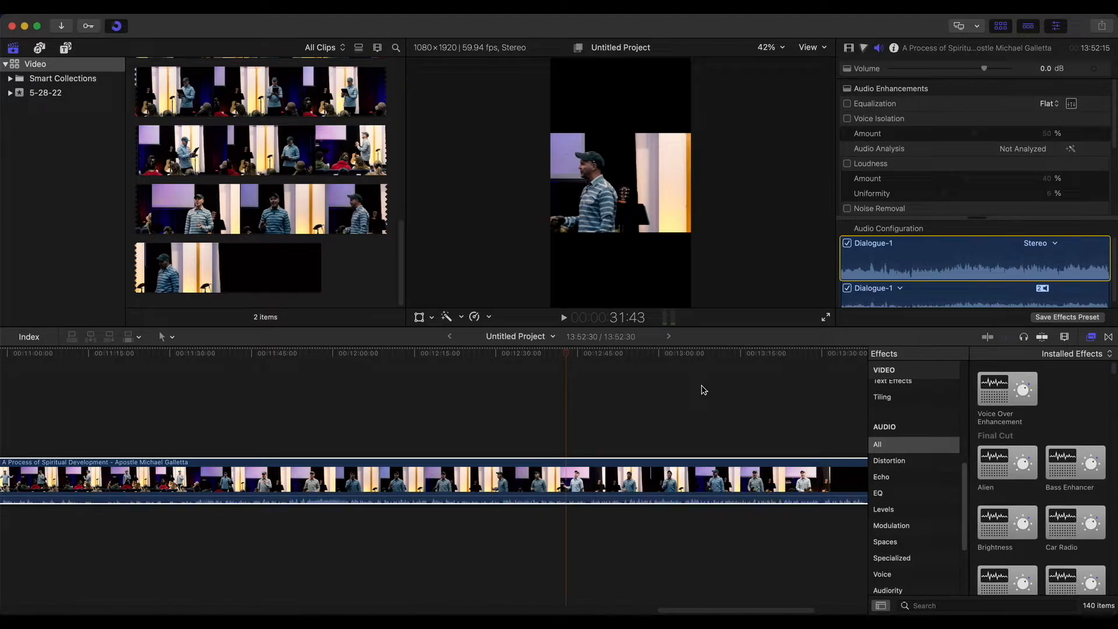
- Trim the video clip to start at 12:17:56 and run for 35:42
click(429, 425)
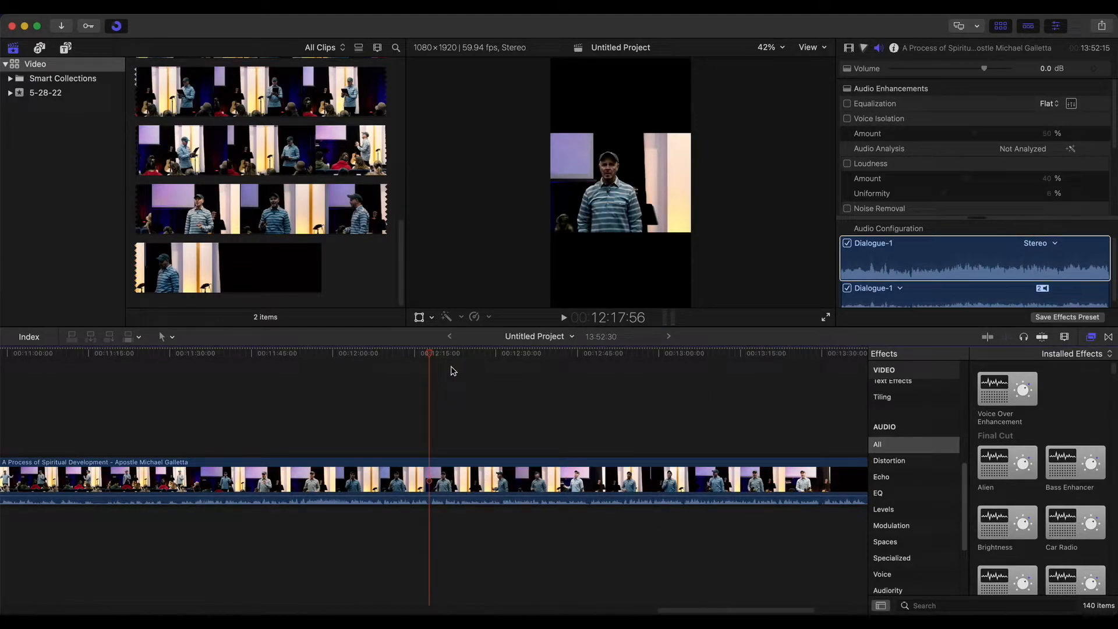
click(472, 490)
key(alt+bracketleft)
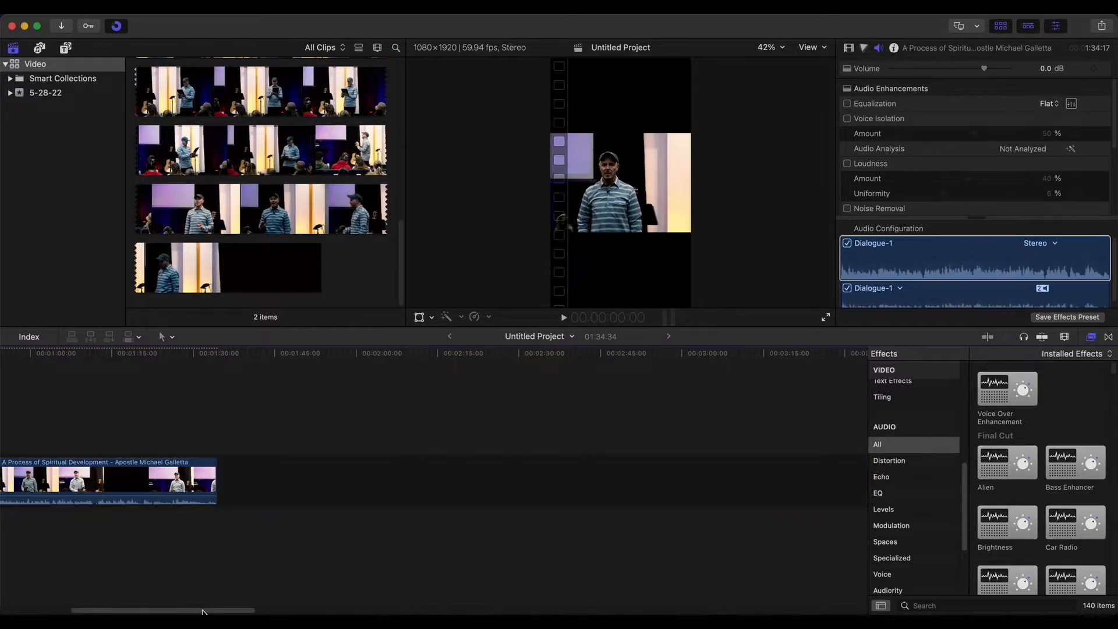
click(139, 432)
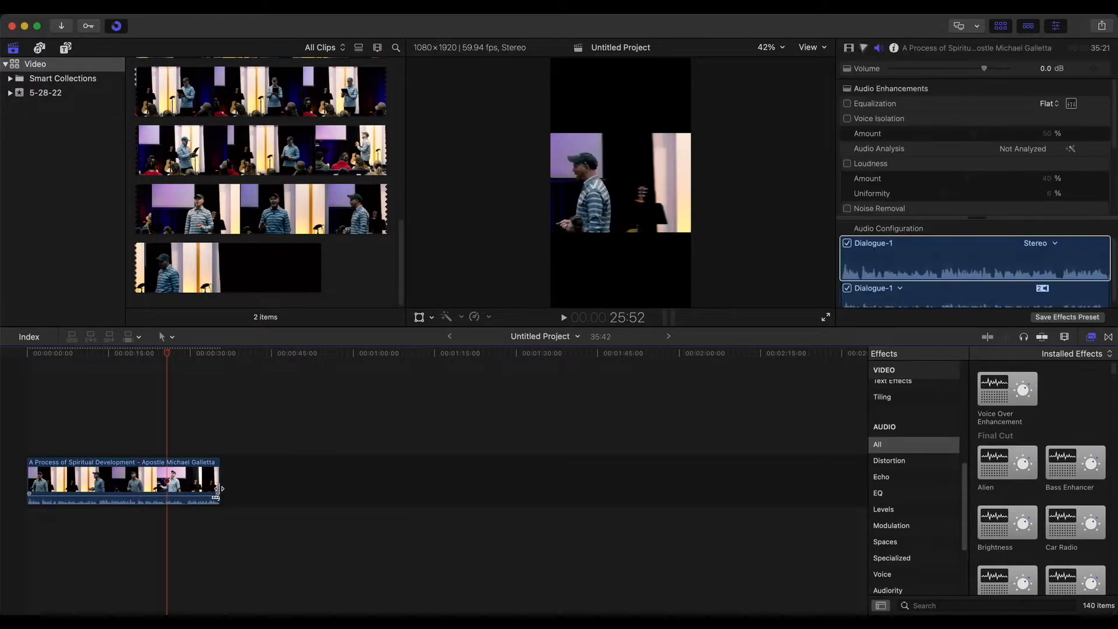
drag(192, 363, 142, 372)
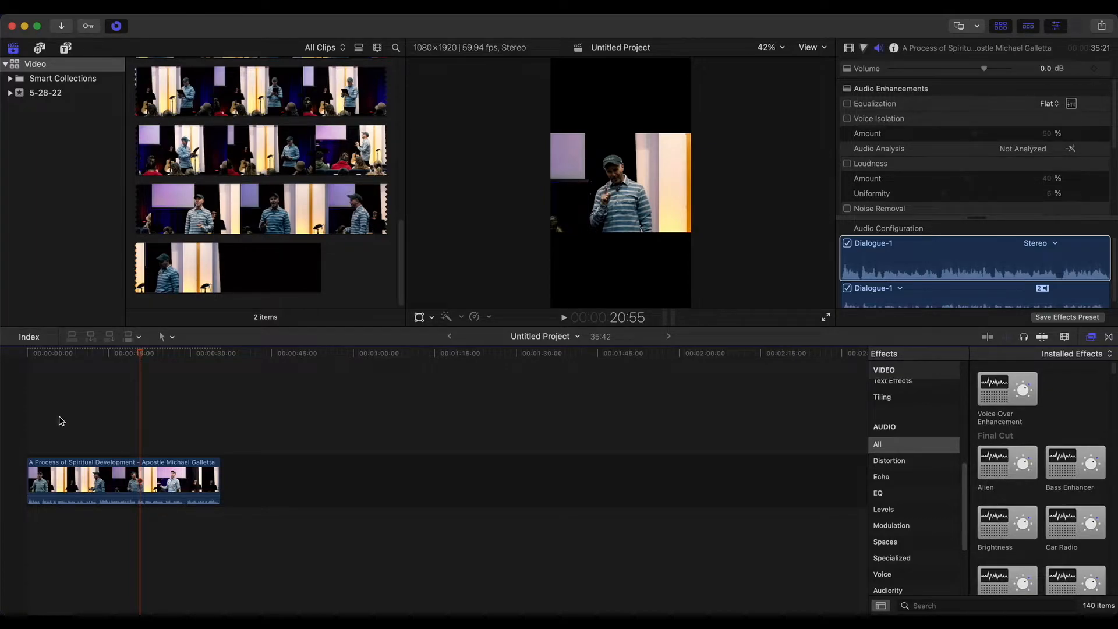
click(42, 425)
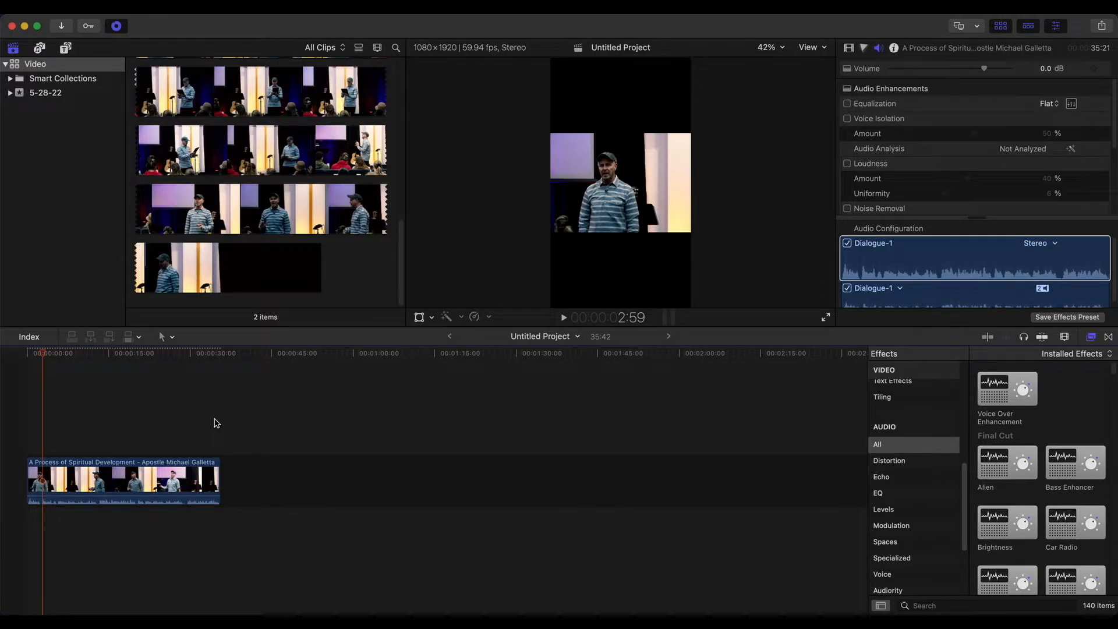
- Overlay the GURC_Logo_No-Words image on the video, scaled to about 27% and centered in the black area above the speaker
click(65, 48)
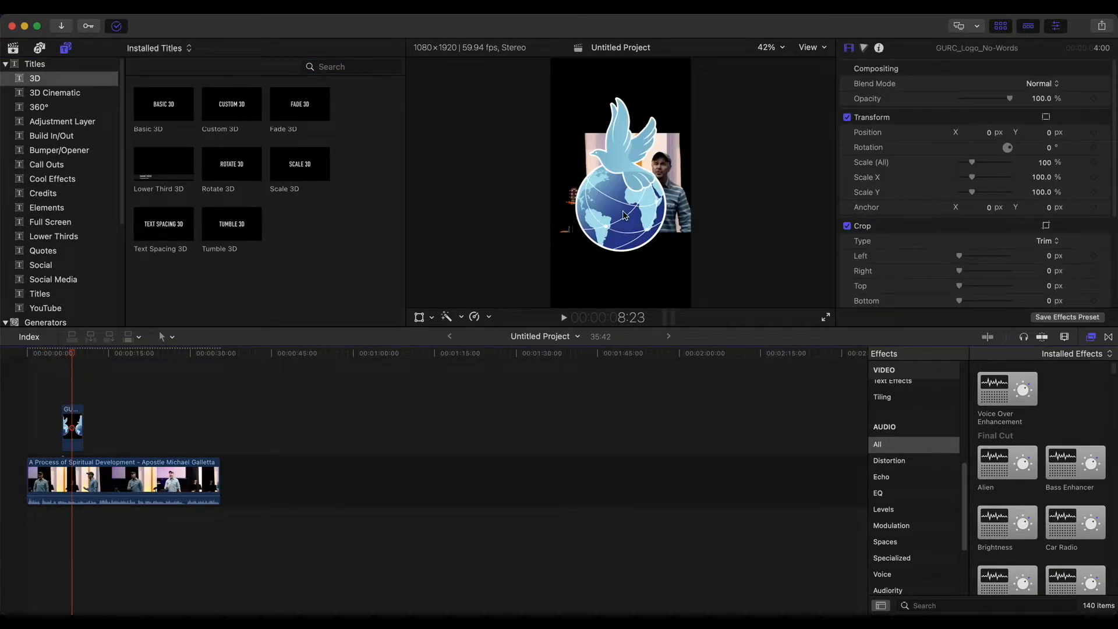
click(81, 422)
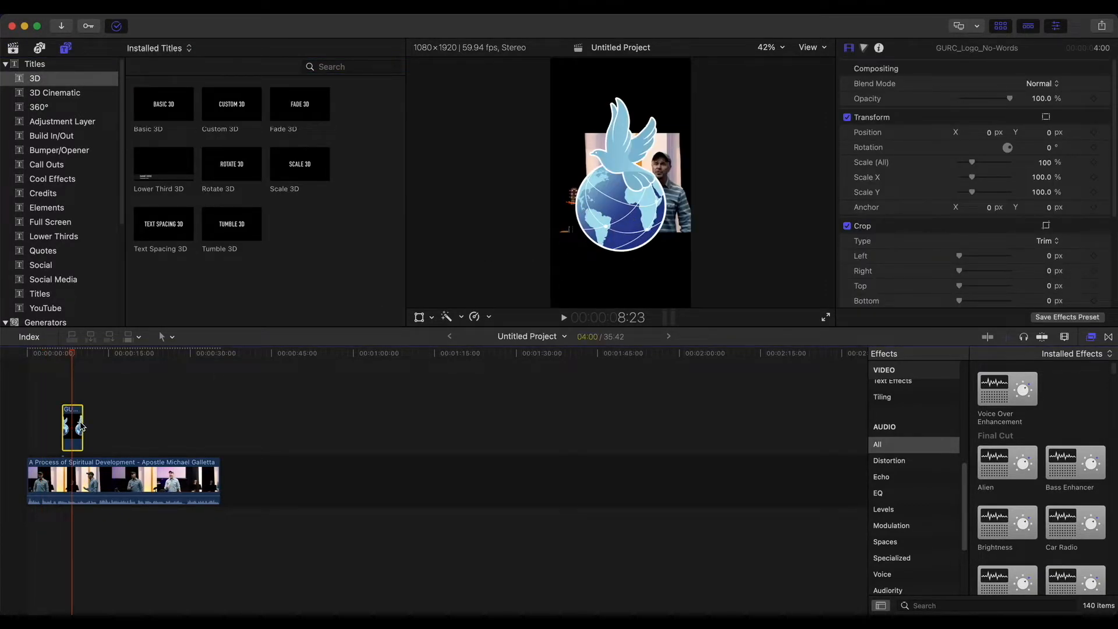
click(419, 317)
drag(691, 276, 641, 125)
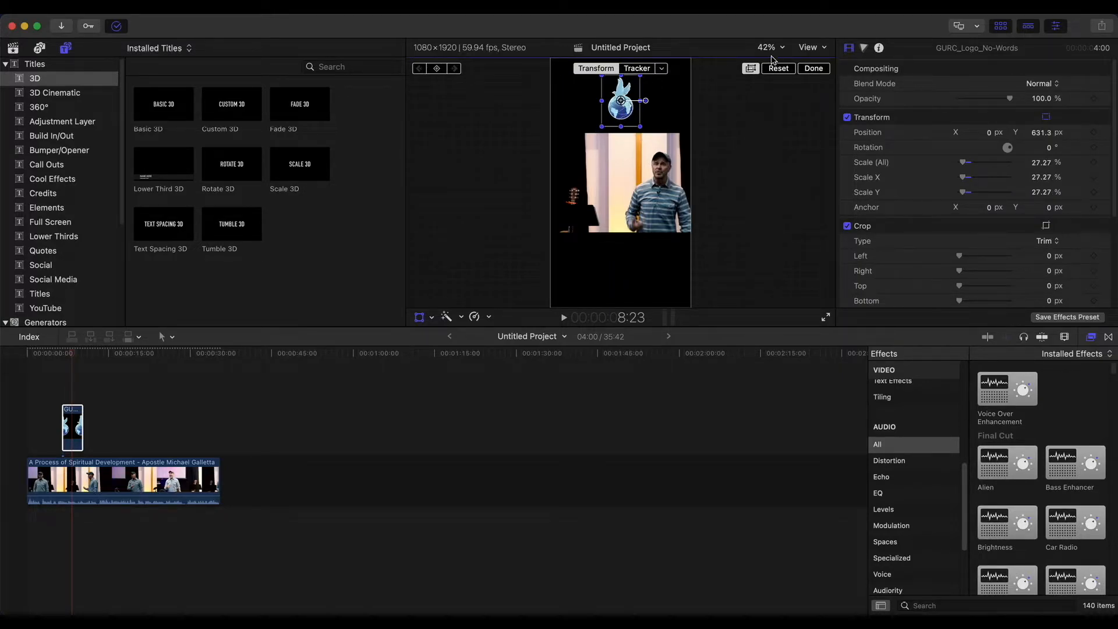
click(814, 69)
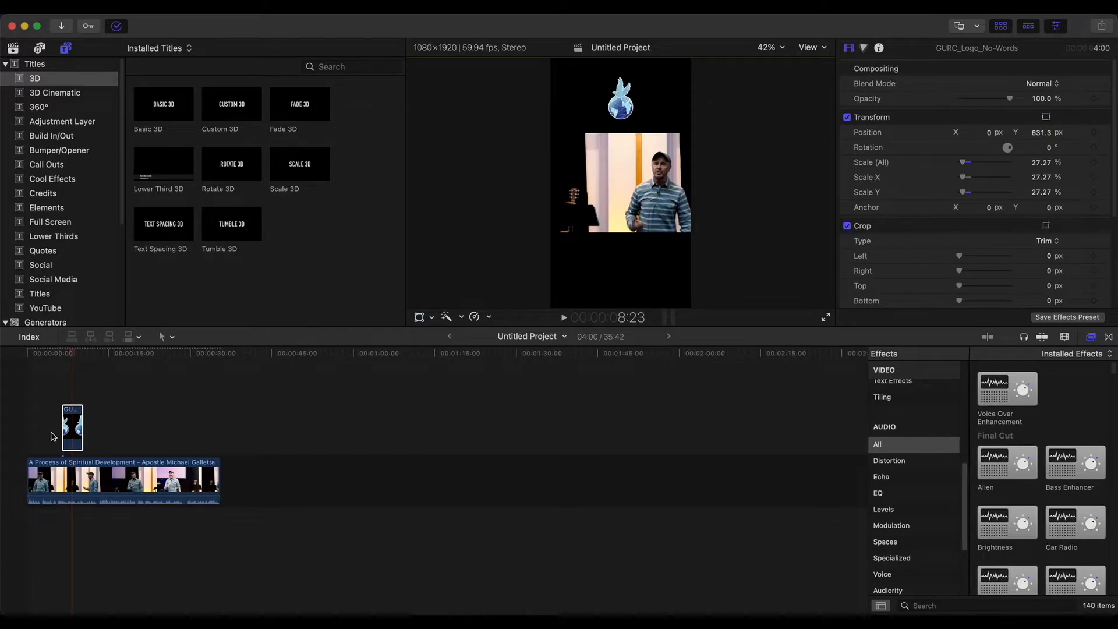
- Raise the logo slightly to a Y position of 651.8 px
click(419, 317)
drag(622, 102, 622, 99)
click(814, 68)
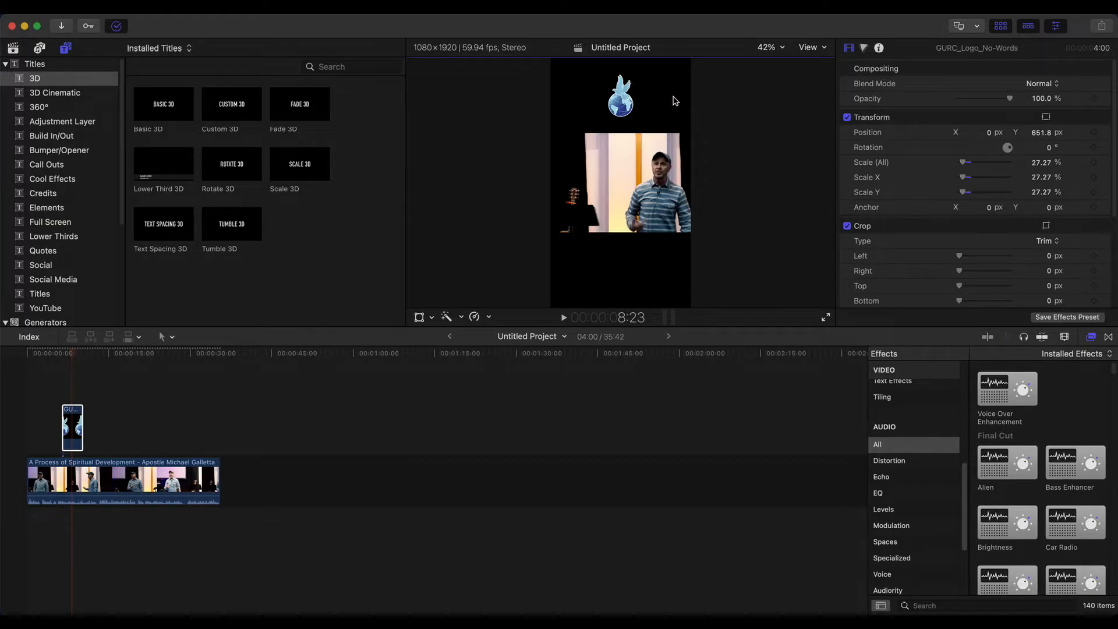
- Extend both ends of the logo clip so it spans the full length of the video clip
click(82, 429)
drag(86, 428, 223, 418)
drag(63, 426, 28, 425)
- Examine how the edges of the logo and video clips line up at the end and start of the timeline
click(220, 394)
key(super+equal)
key(super+equal)
key(super+equal)
key(super+equal)
key(super+equal)
key(super+equal)
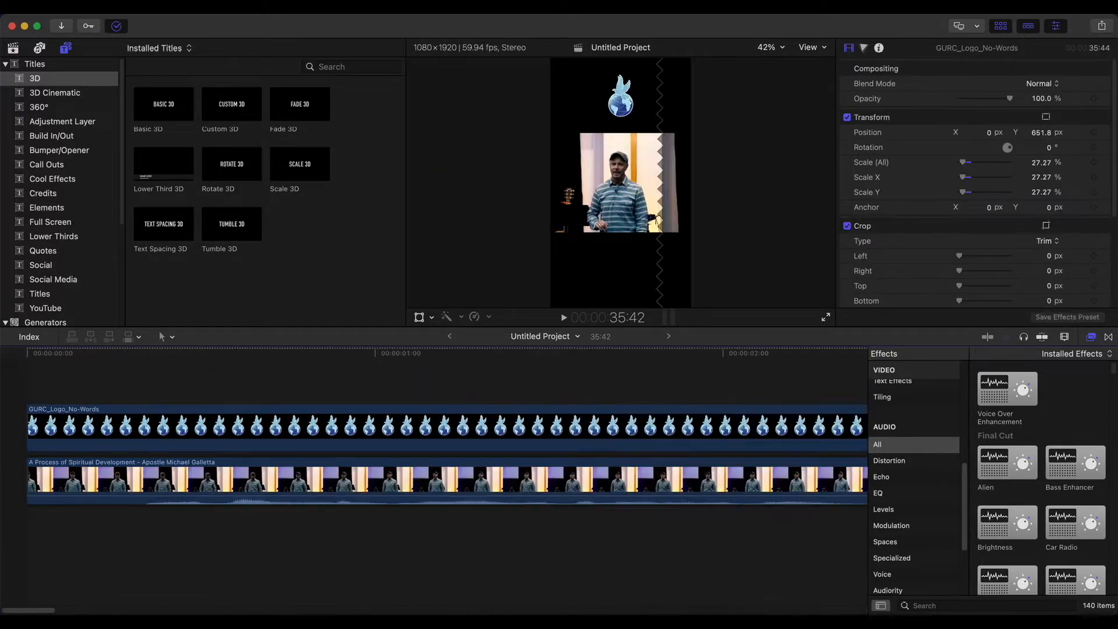
click(100, 379)
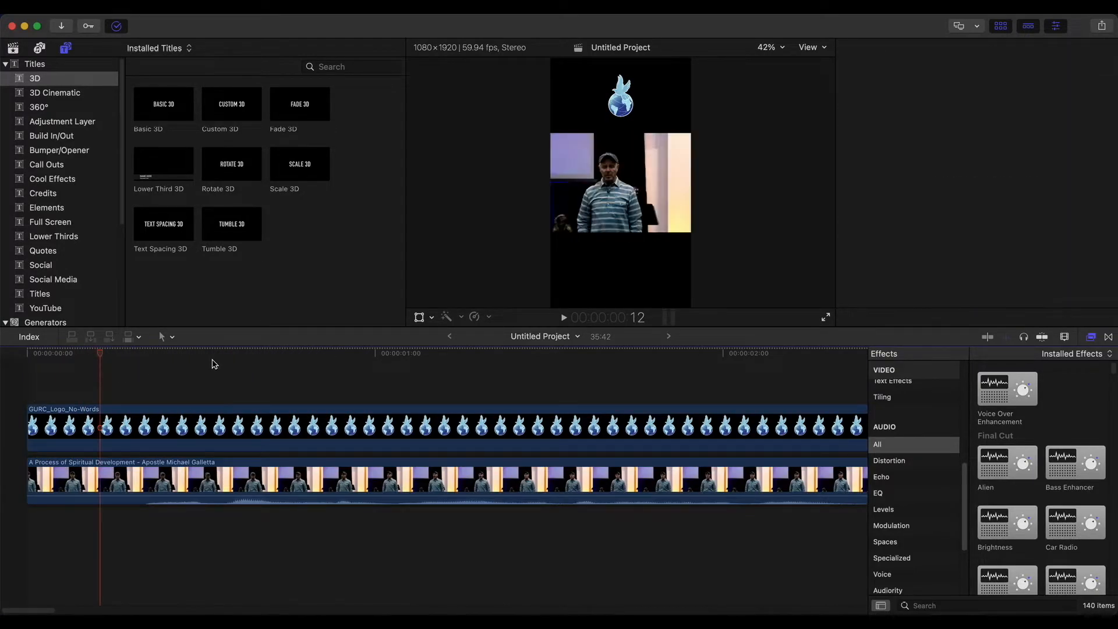
key(super+minus)
key(super+minus)
key(super+minus)
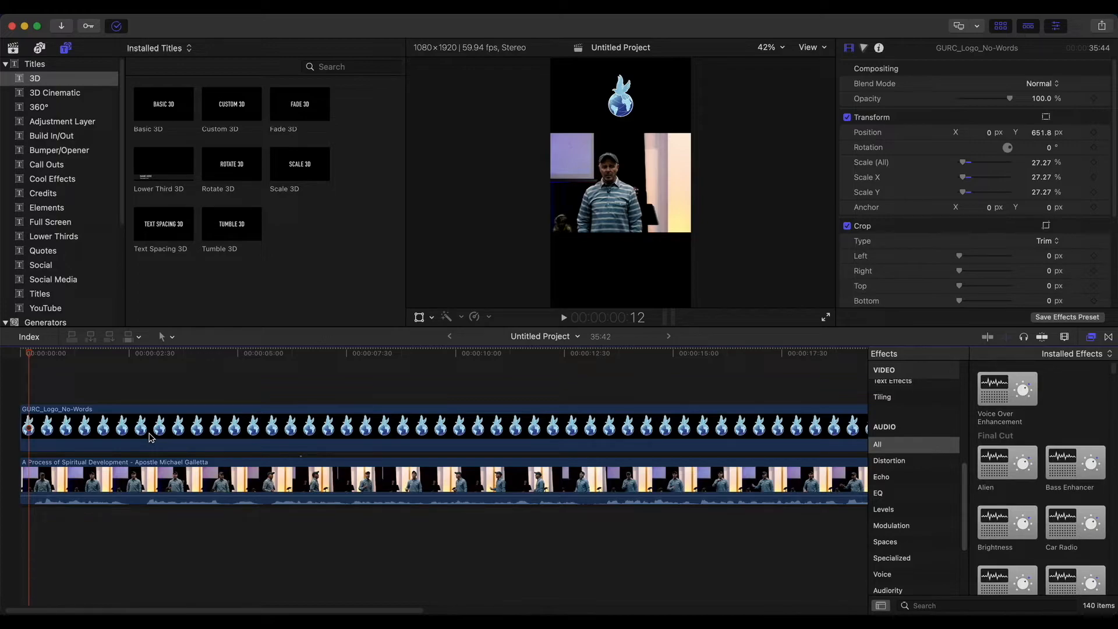
- Add the Custom title from the Build In/Out titles above the logo clip, near the start of the timeline
click(51, 136)
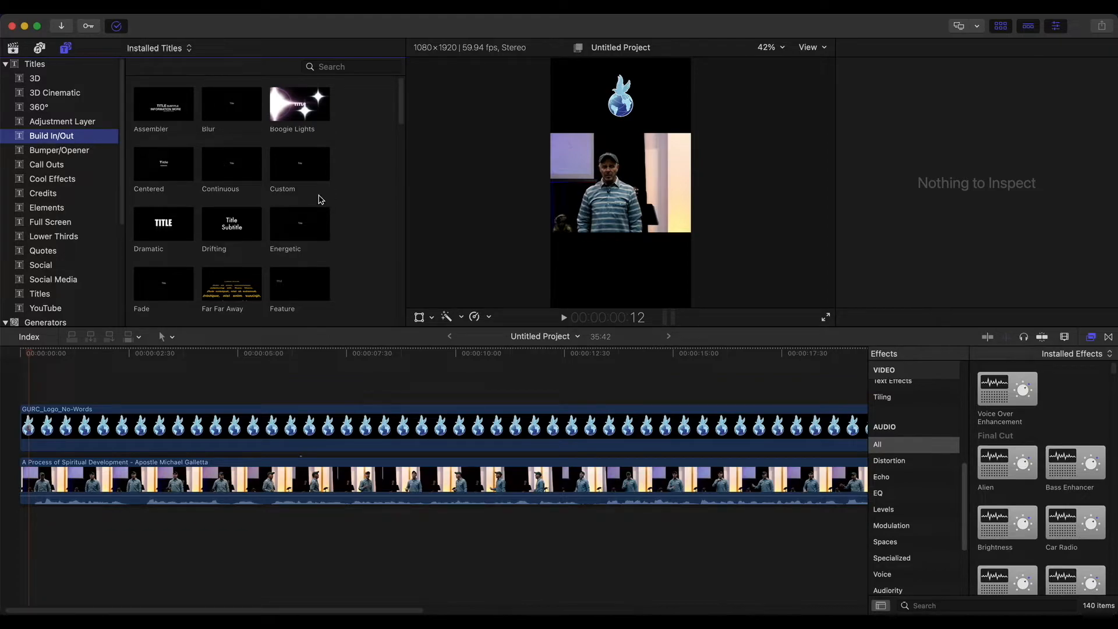
drag(302, 174, 34, 391)
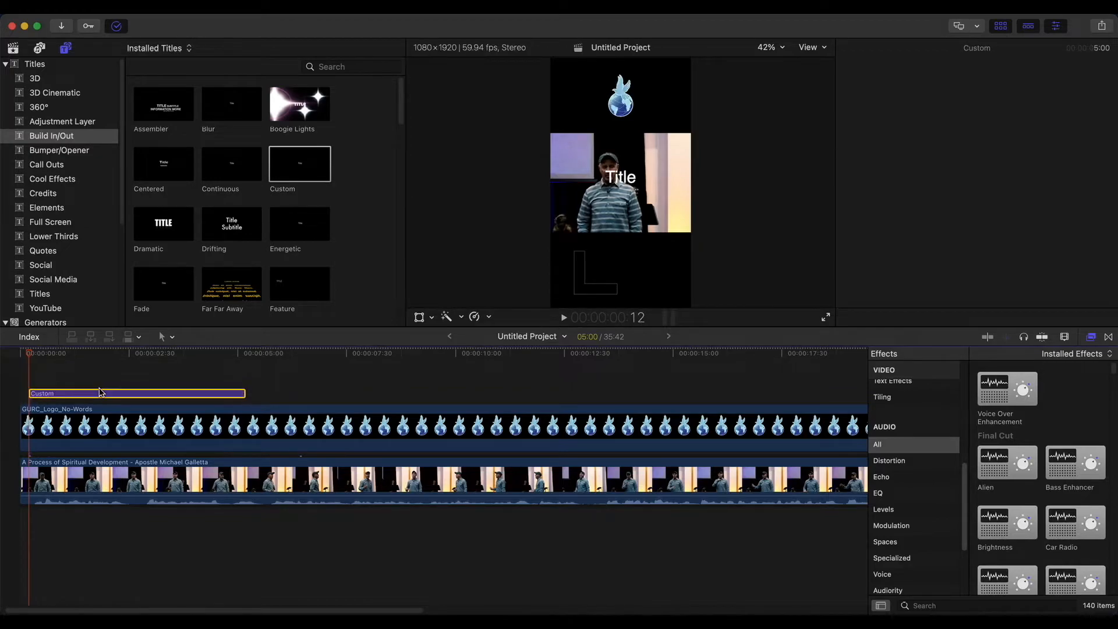
click(121, 380)
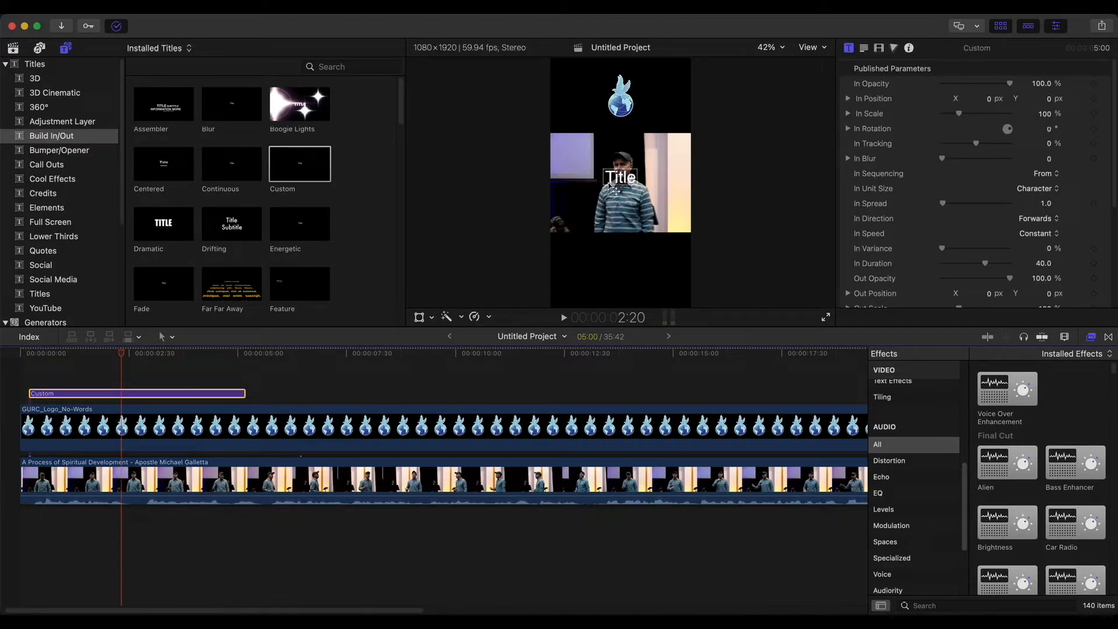
- Move the title text into the black area just below the speaker, keeping it horizontally centered
click(629, 179)
drag(631, 182, 628, 290)
double_click(619, 262)
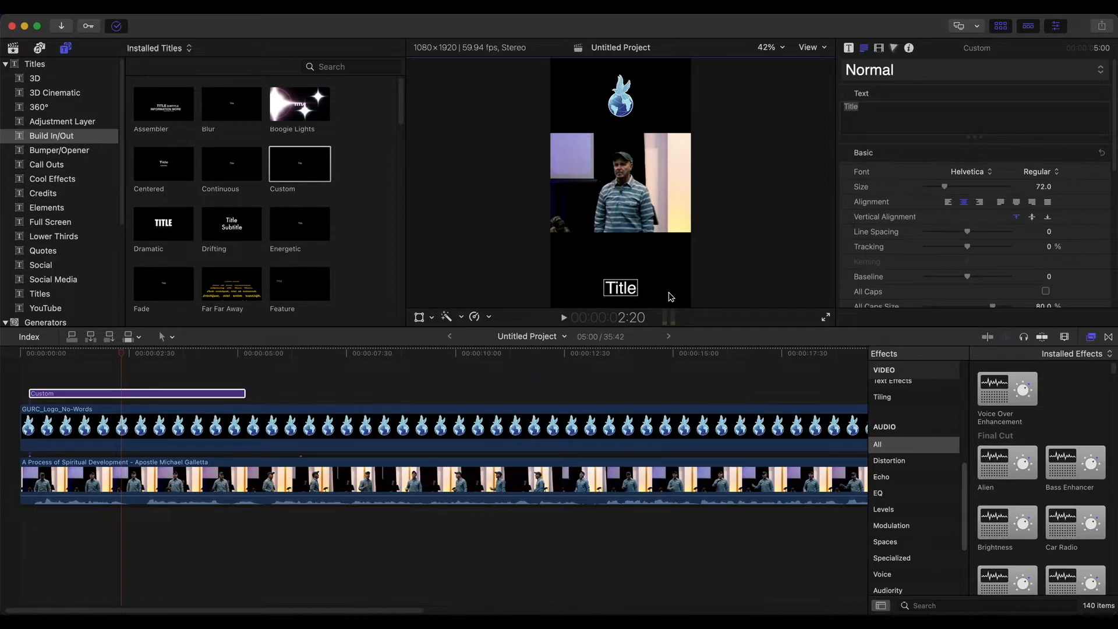
drag(635, 294, 625, 271)
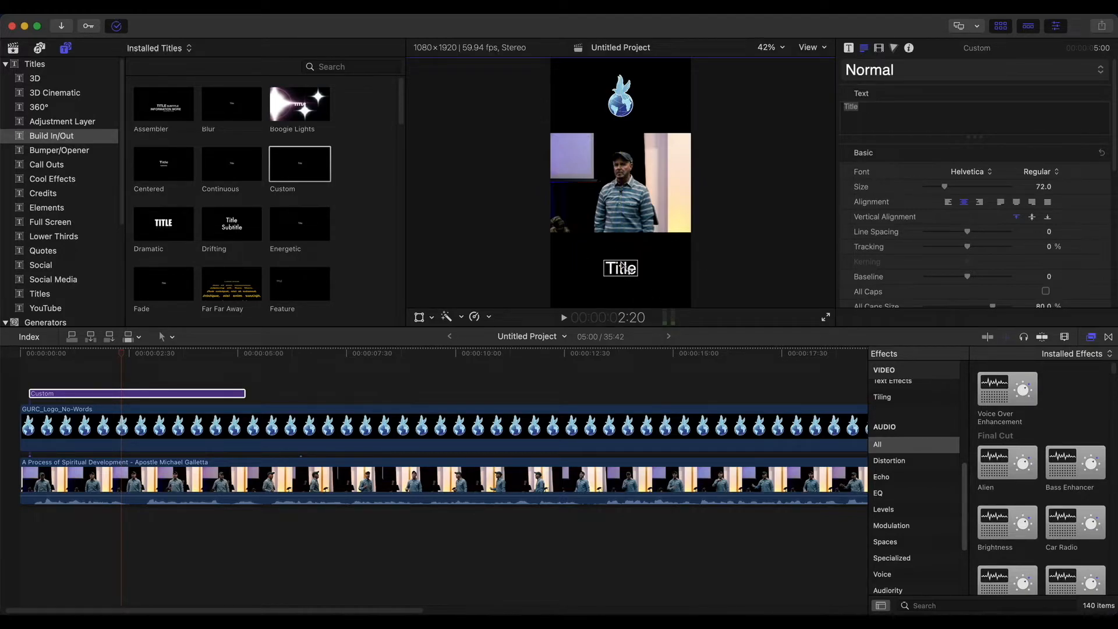
drag(631, 273, 632, 264)
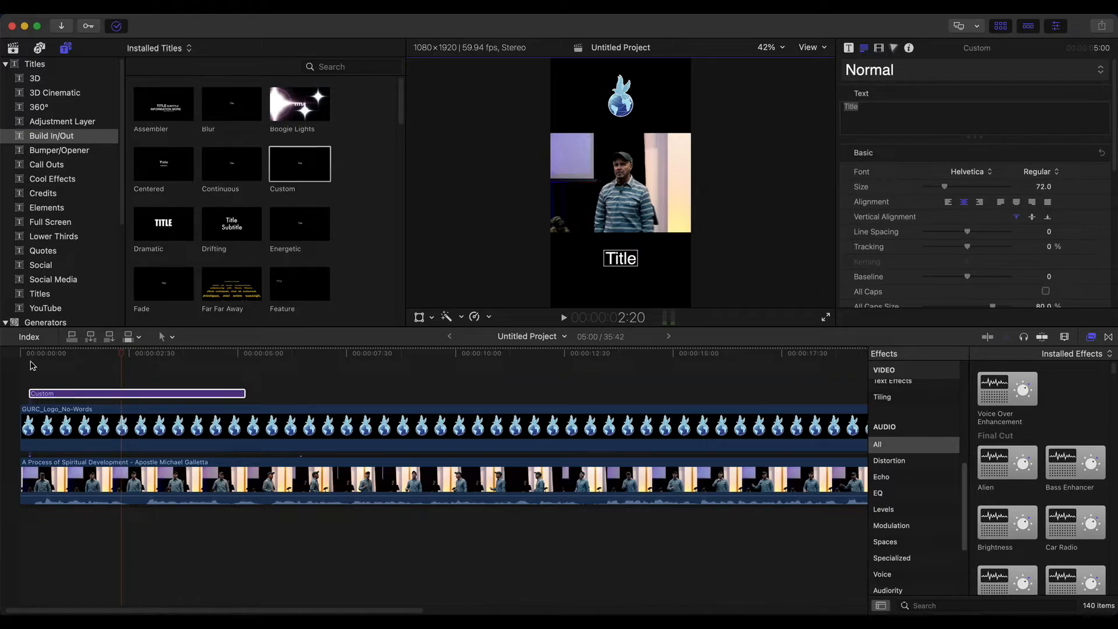
- Trim the end and the start of the title clip to a duration of 2:32
click(128, 376)
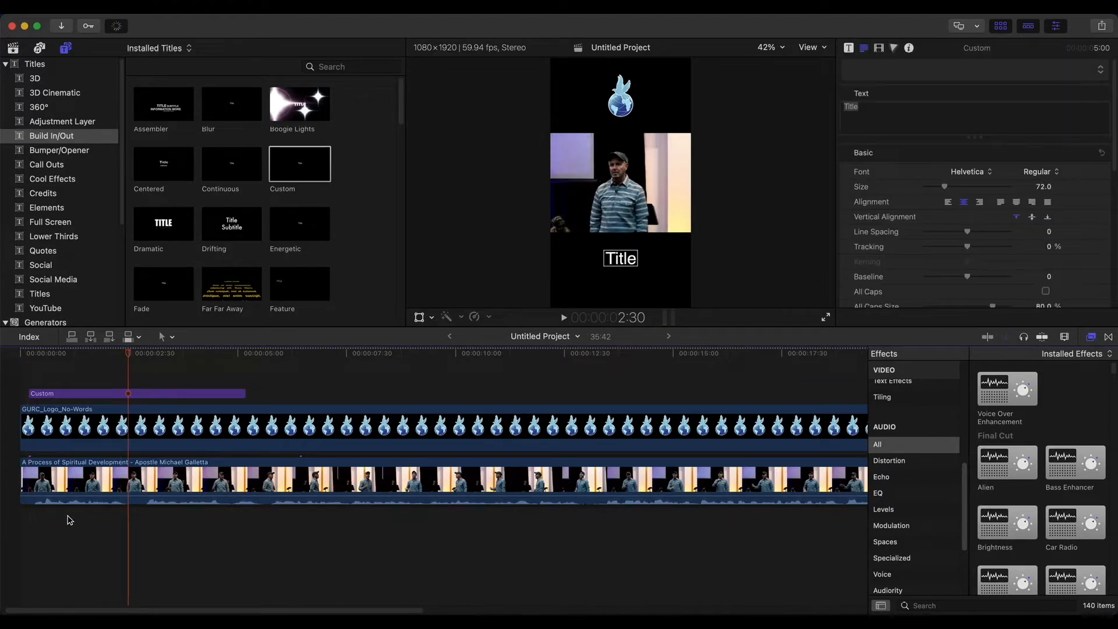
drag(245, 394, 140, 402)
click(69, 381)
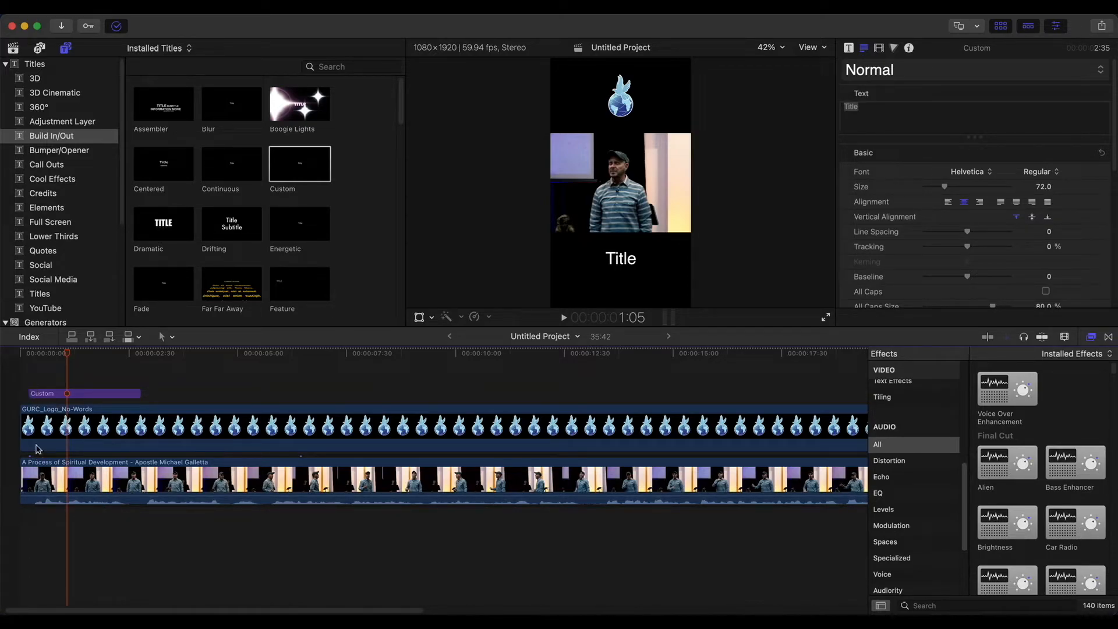
click(34, 355)
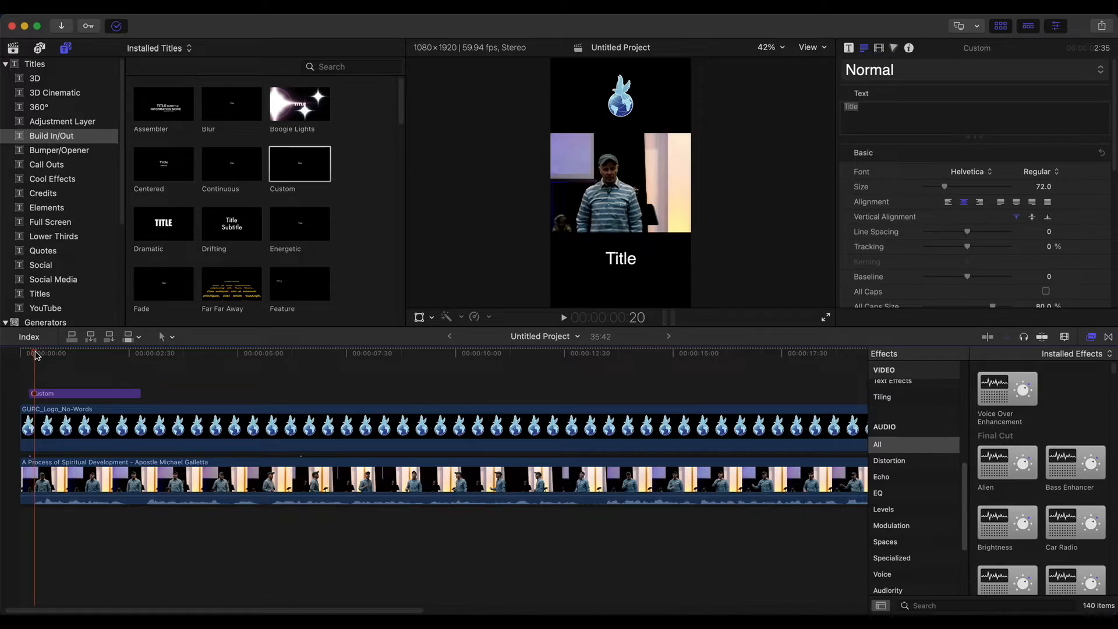
drag(29, 393, 32, 393)
- Replace the title text with "SPEND TIME WITH THE HOLY SPIRIT", split over three lines
click(139, 370)
double_click(120, 394)
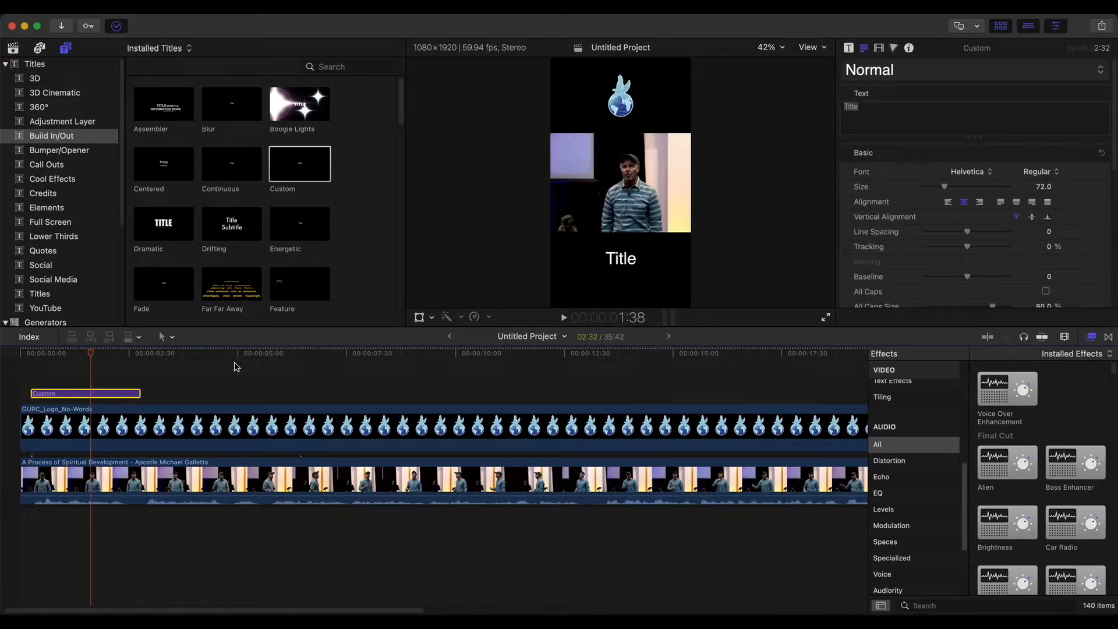
text(SPEND TIME WITH THE HOLY SPIRIT)
click(94, 380)
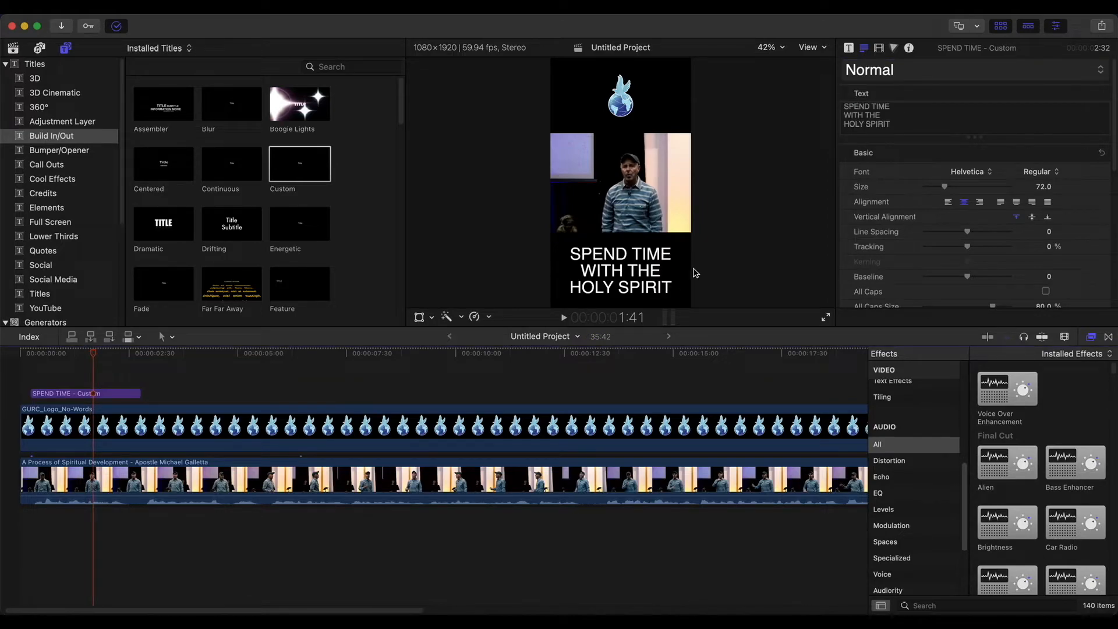
- Play the opening seconds to check the title's timing against the speech
click(25, 368)
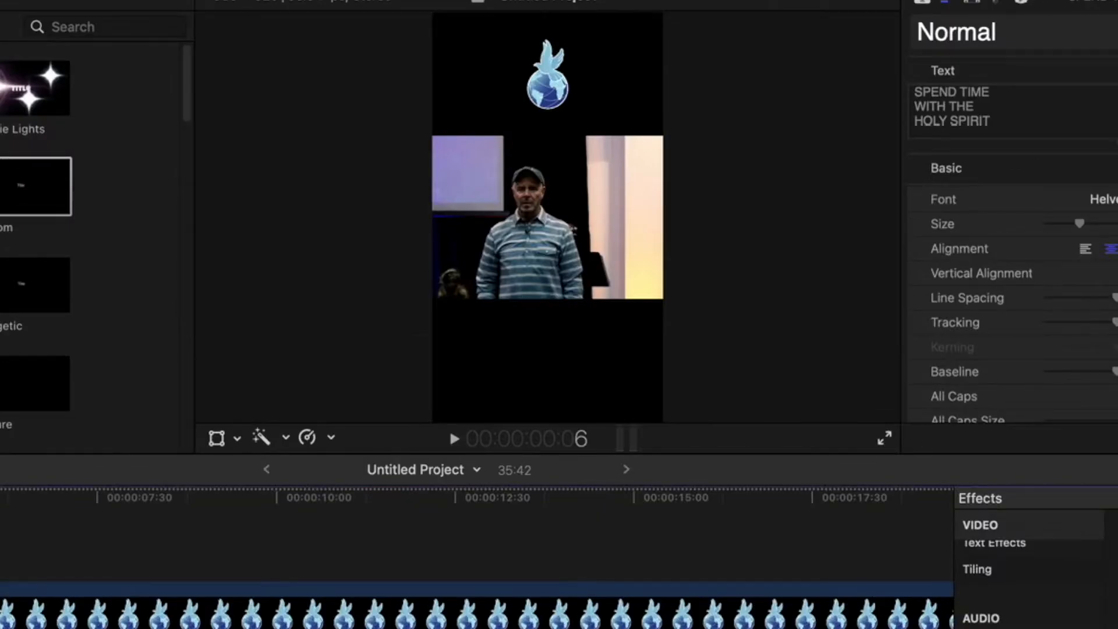
key(space)
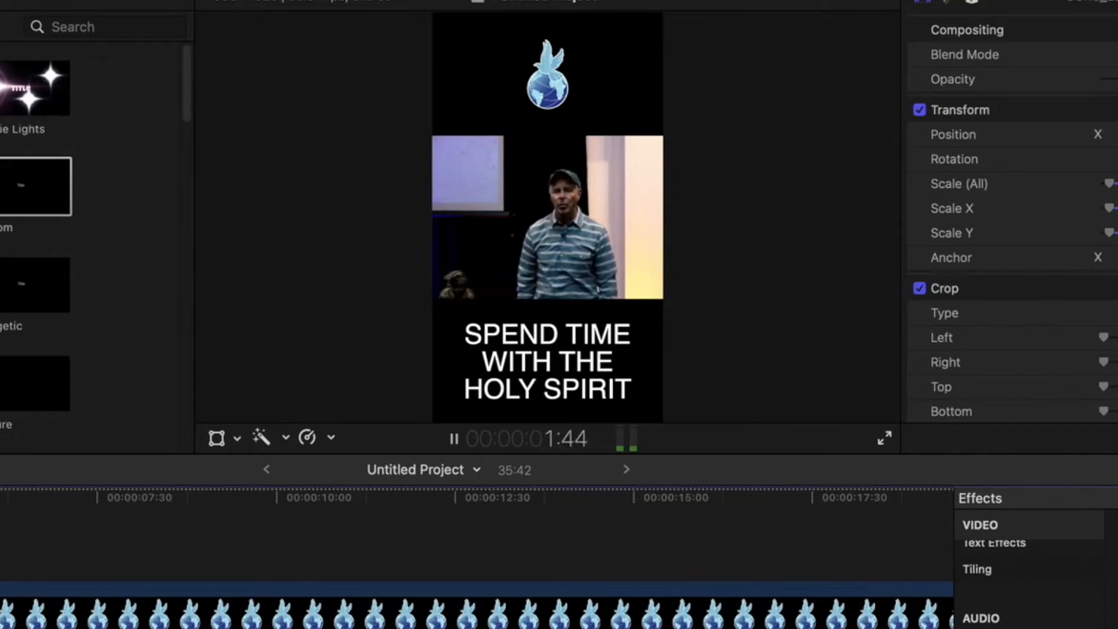
key(space)
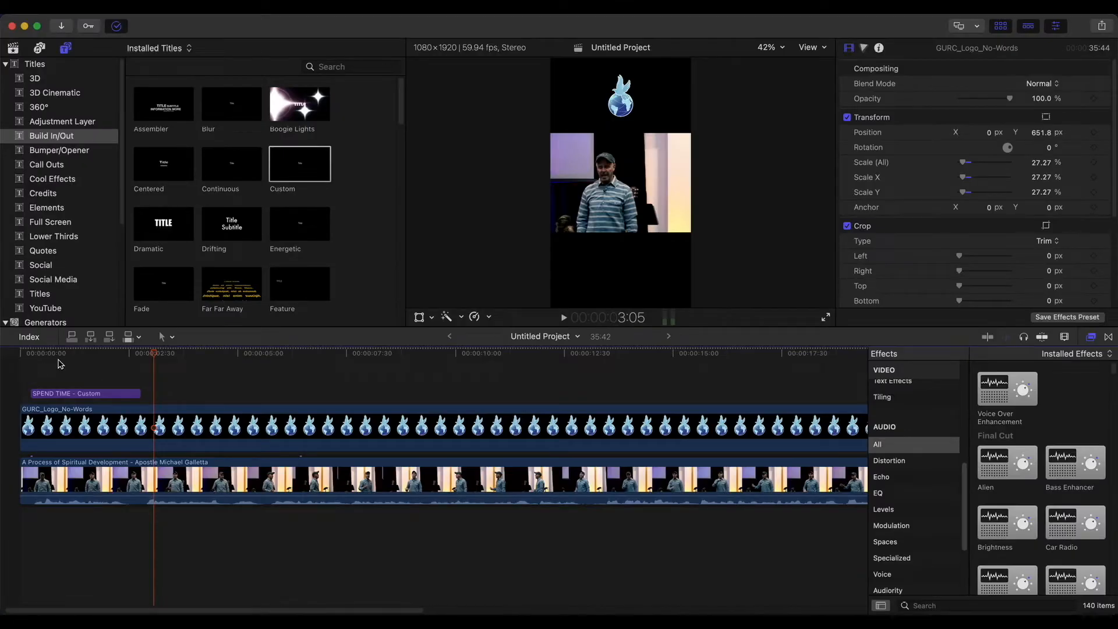
- Set the title's font to Gotham Black and nudge the text slightly upward
click(91, 366)
click(122, 395)
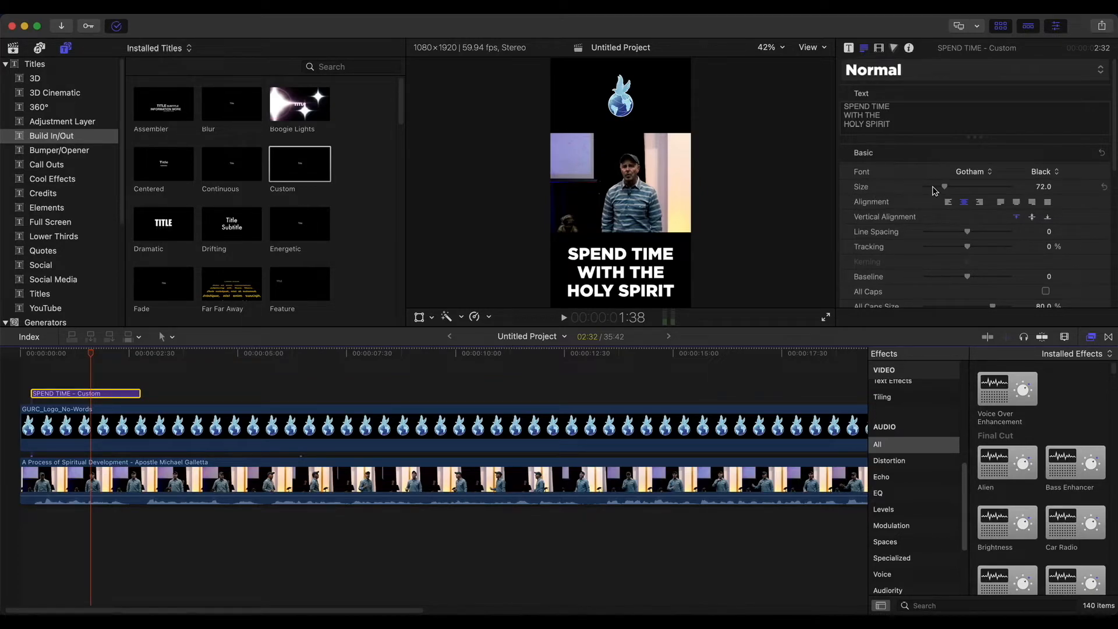
drag(669, 279, 669, 276)
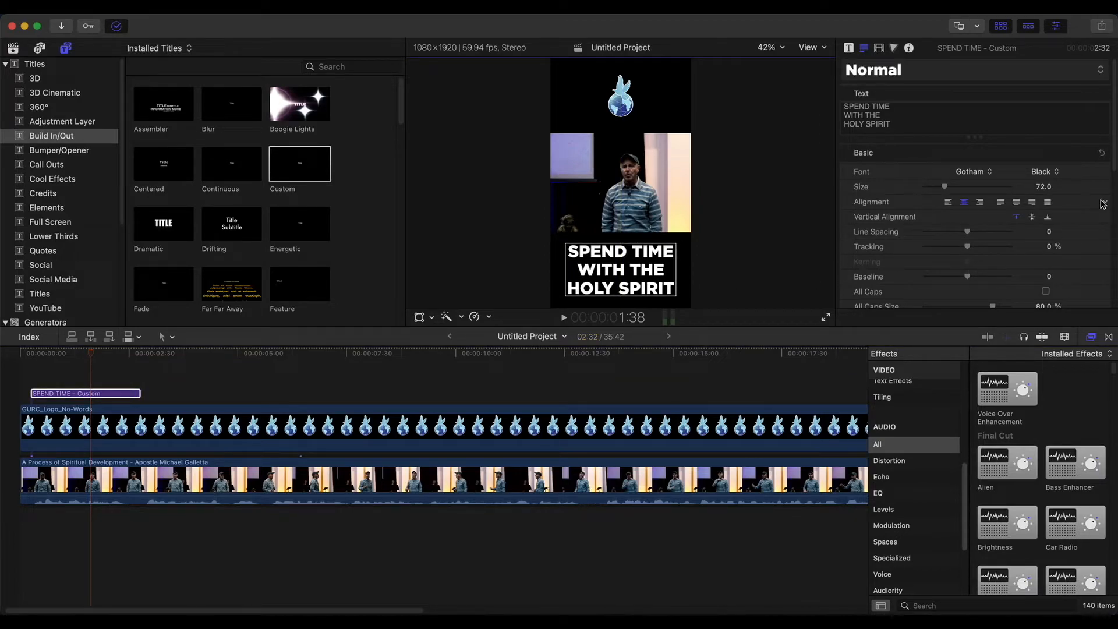
- Color the title's face yellow and add a white drop shadow with a distance of 10
scroll(1103, 203, down, 10)
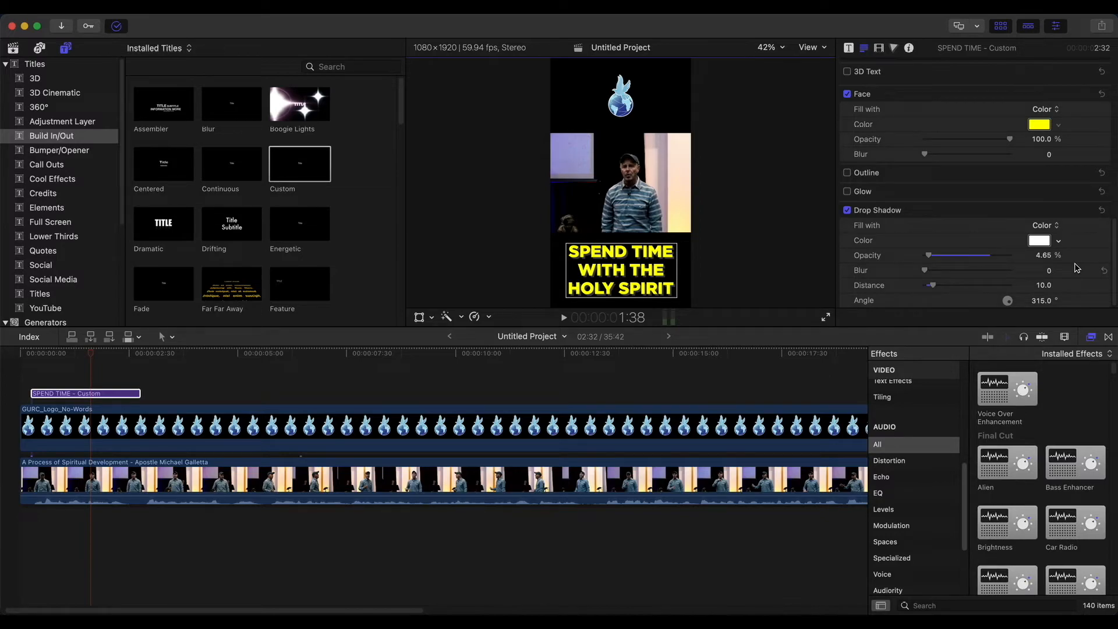
scroll(1076, 267, up, 10)
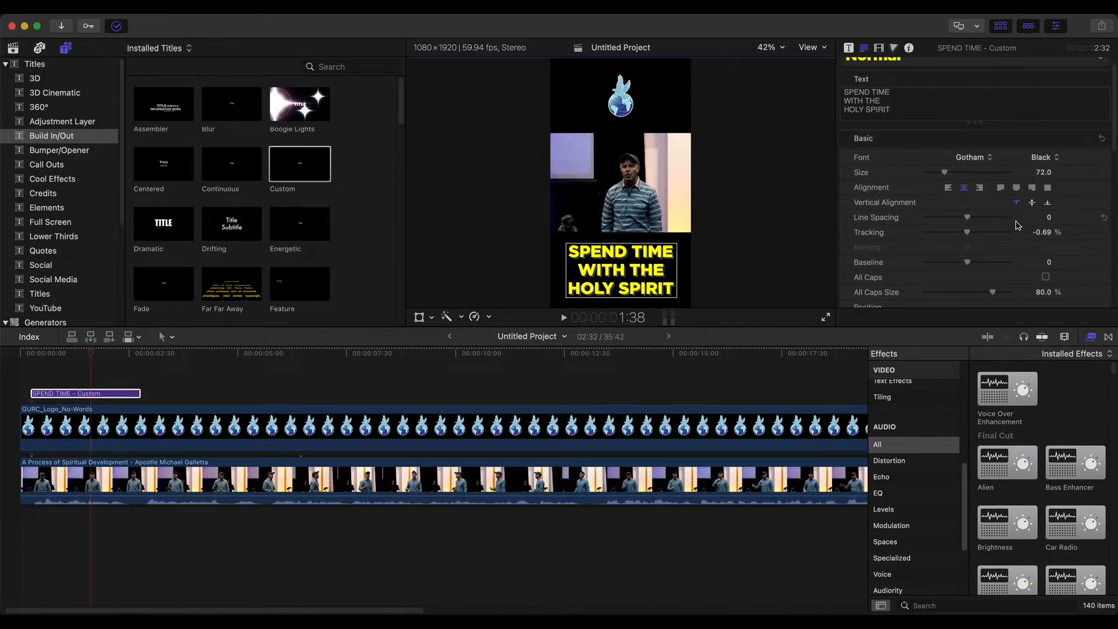
- Set the title's tracking to 1.38% and line spacing to 1.0, and re-center the text at about X -3, Y -318 px
scroll(1017, 224, down, 2)
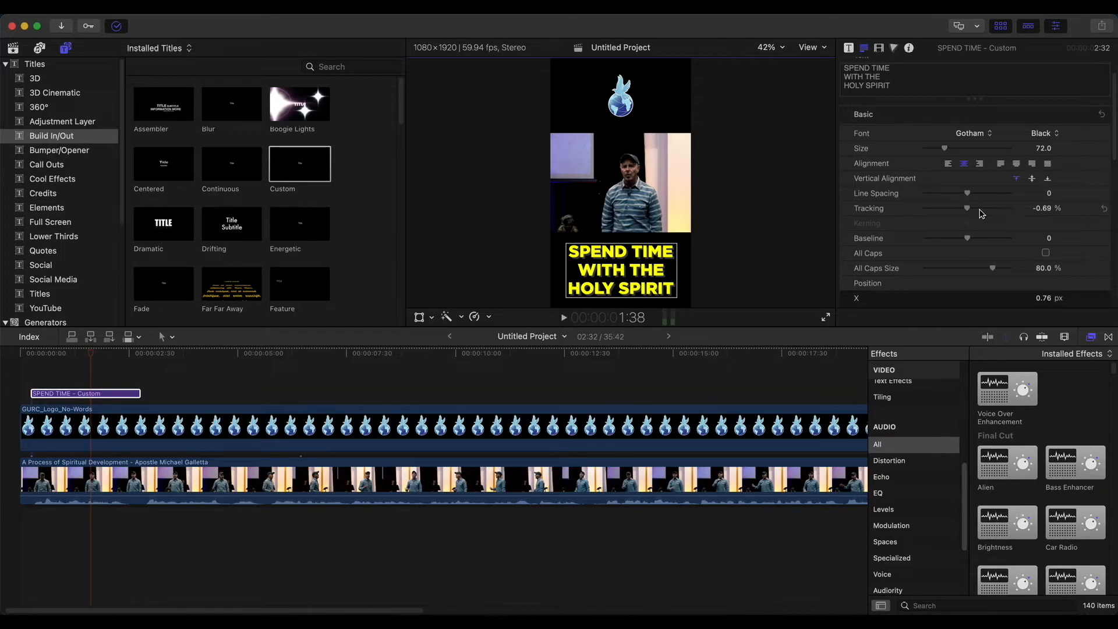
drag(969, 213, 970, 213)
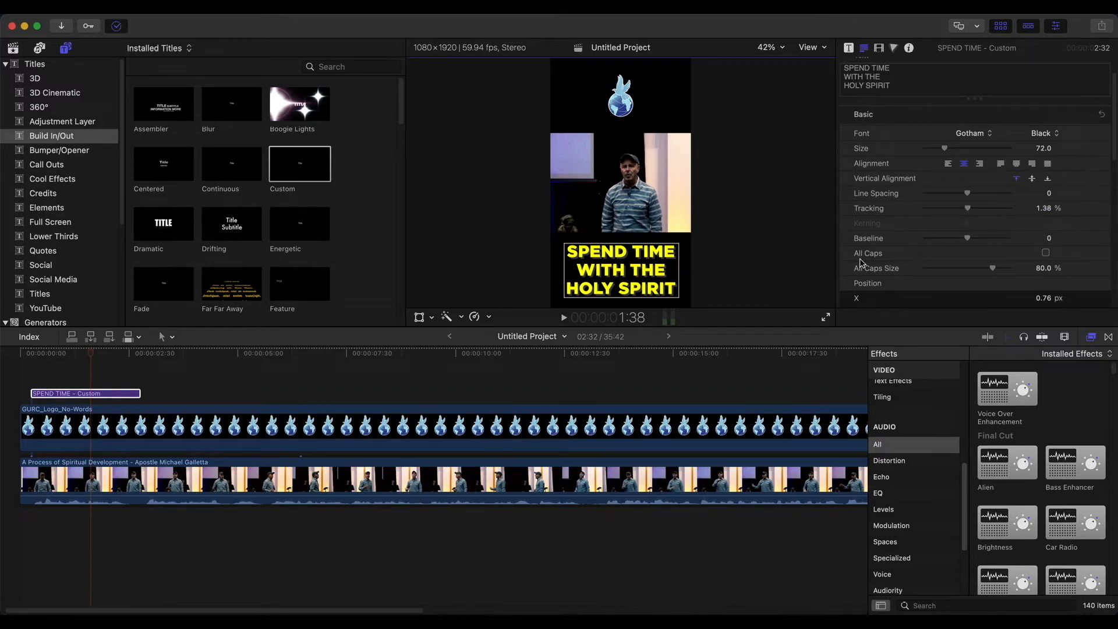
drag(660, 291, 658, 290)
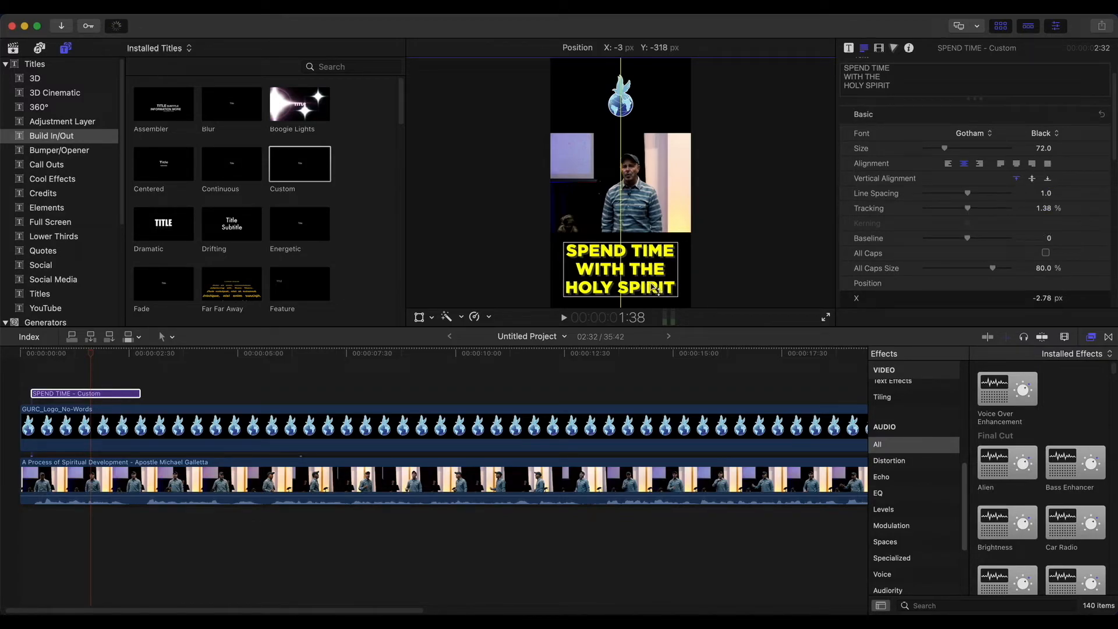
- Shorten the end of the SPEND TIME title clip to a duration of 2:27
click(29, 372)
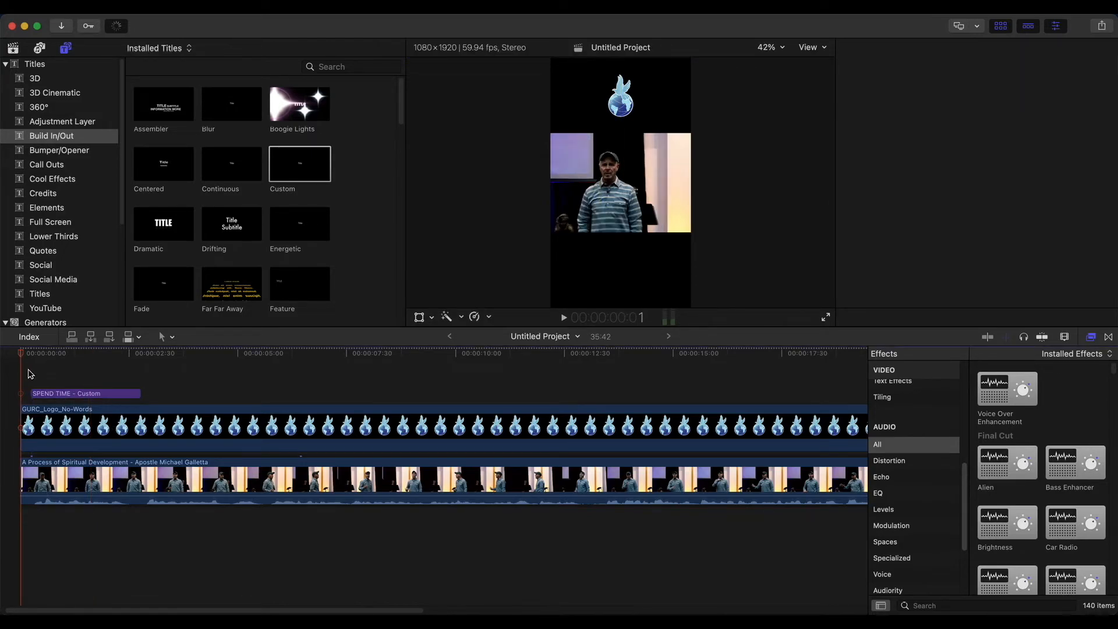
click(137, 353)
click(134, 393)
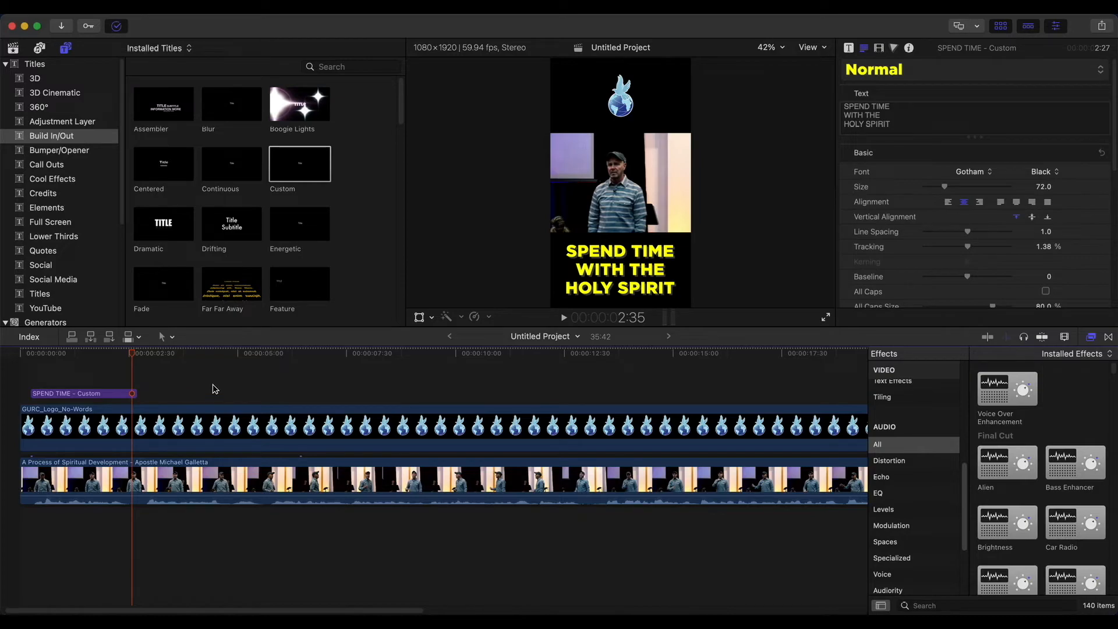
click(117, 397)
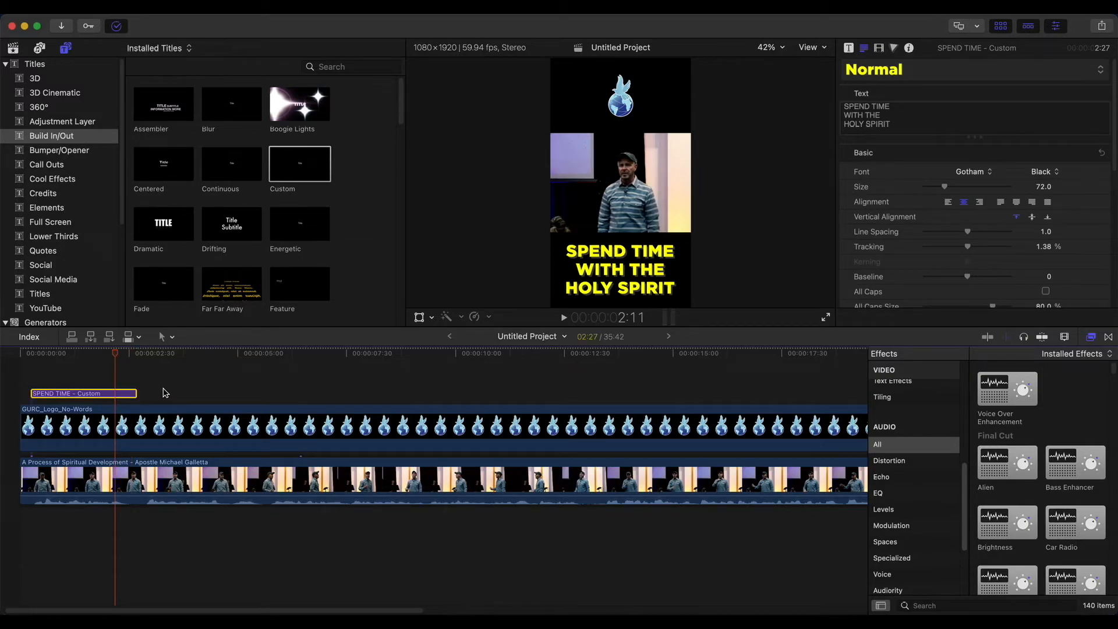
drag(264, 610, 181, 610)
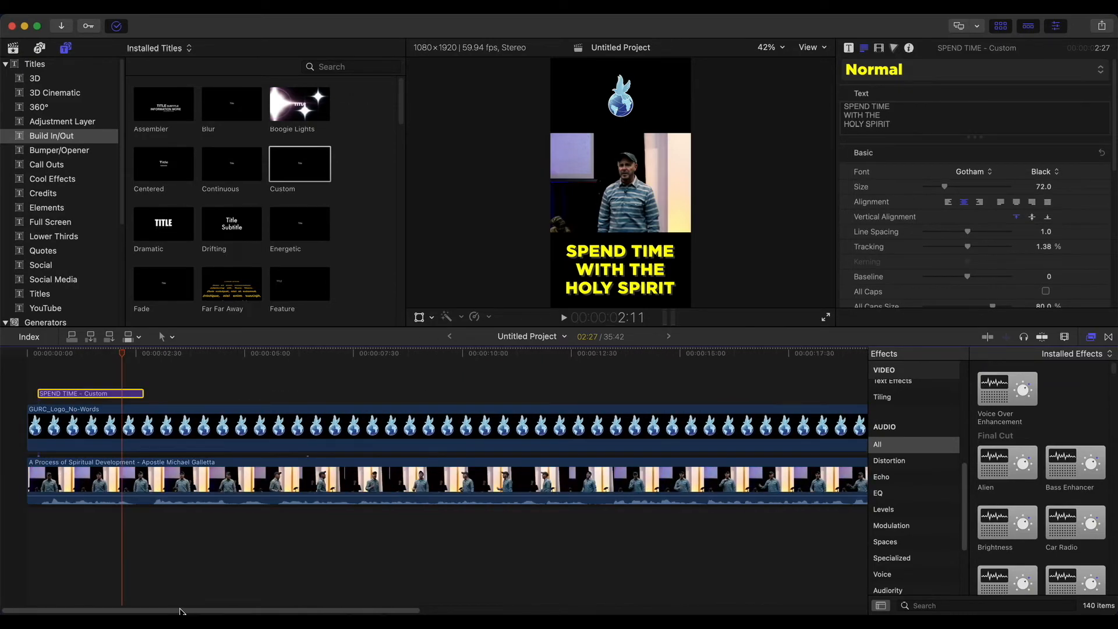
- Play the captioned project from the start in full screen to review it
click(146, 377)
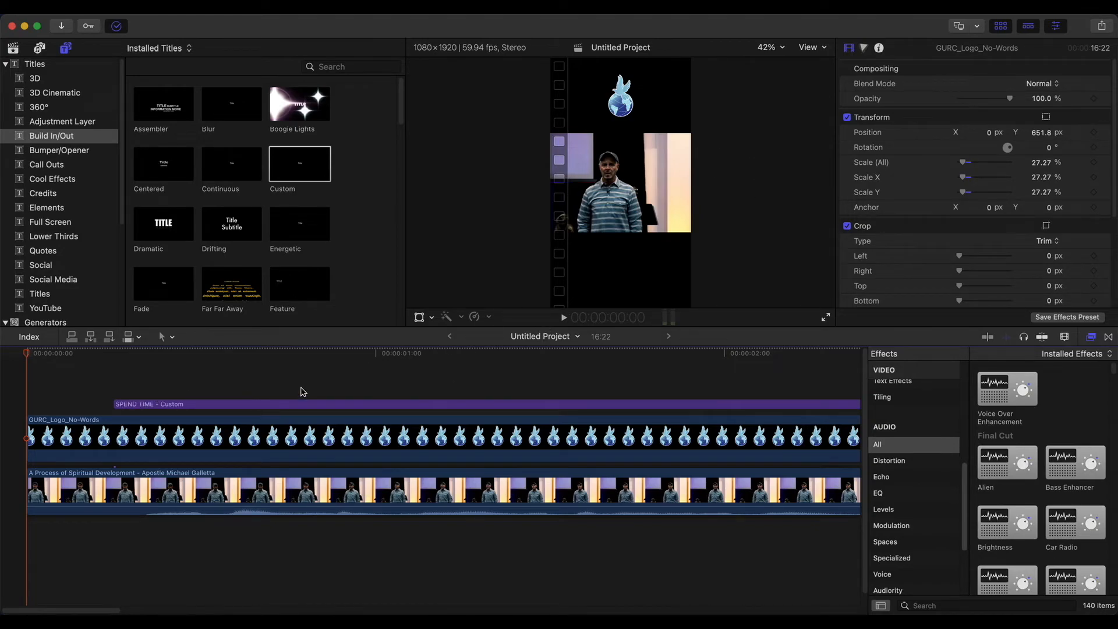
key(super+shift+f)
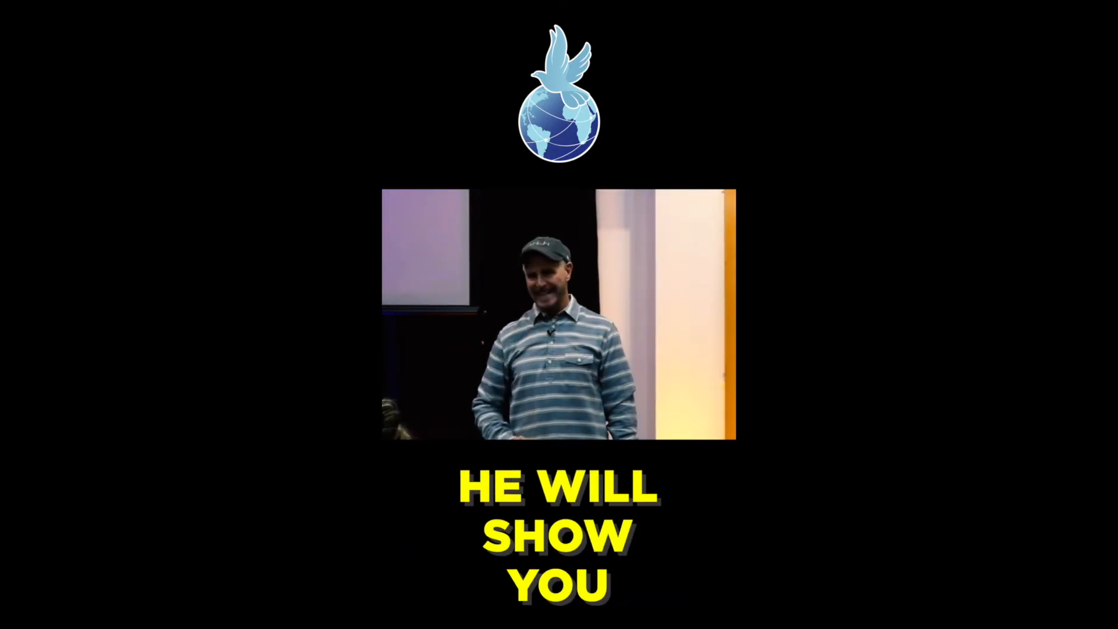
key(Escape)
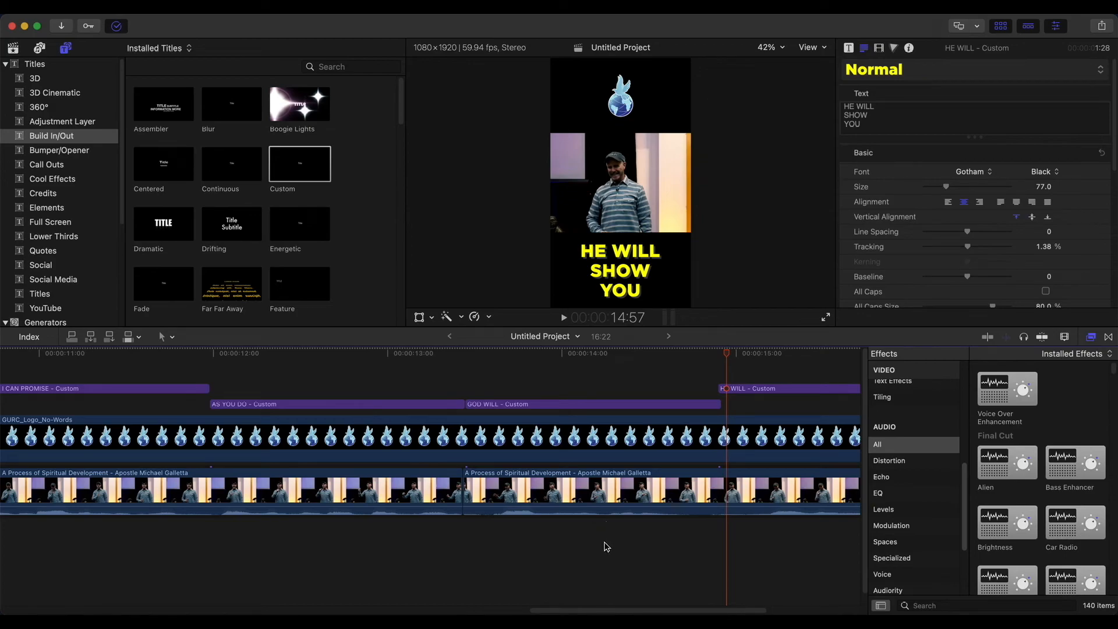
- Examine the gap between the THOSE and HE KNOWS THAT captions at the video cut near 4:50
scroll(621, 611, right, 1)
scroll(621, 611, left, 2)
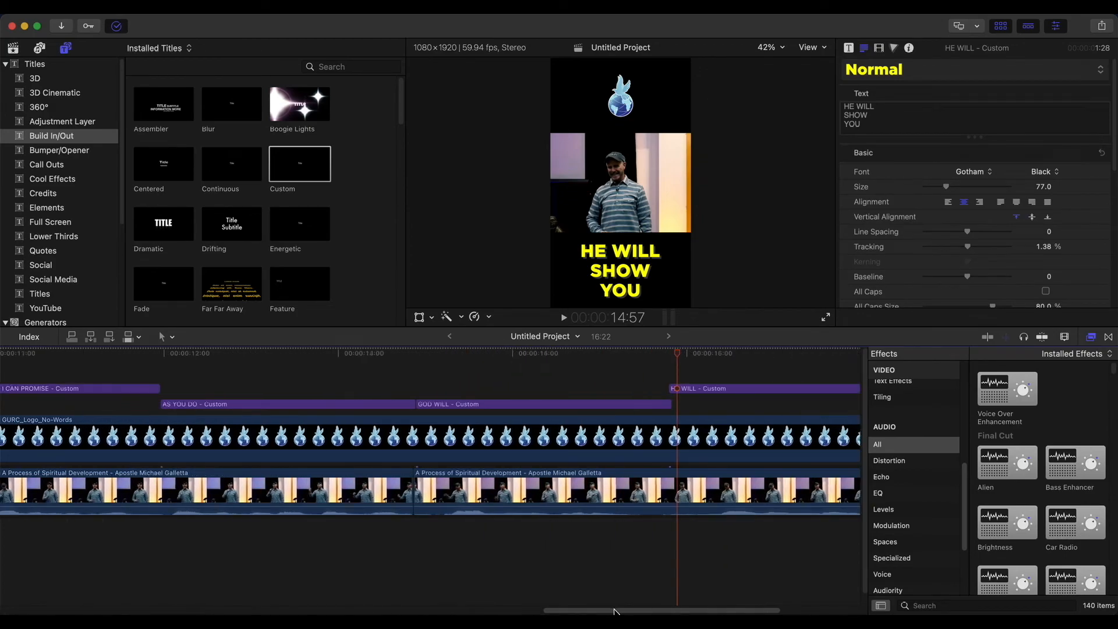
drag(610, 611, 274, 609)
click(296, 376)
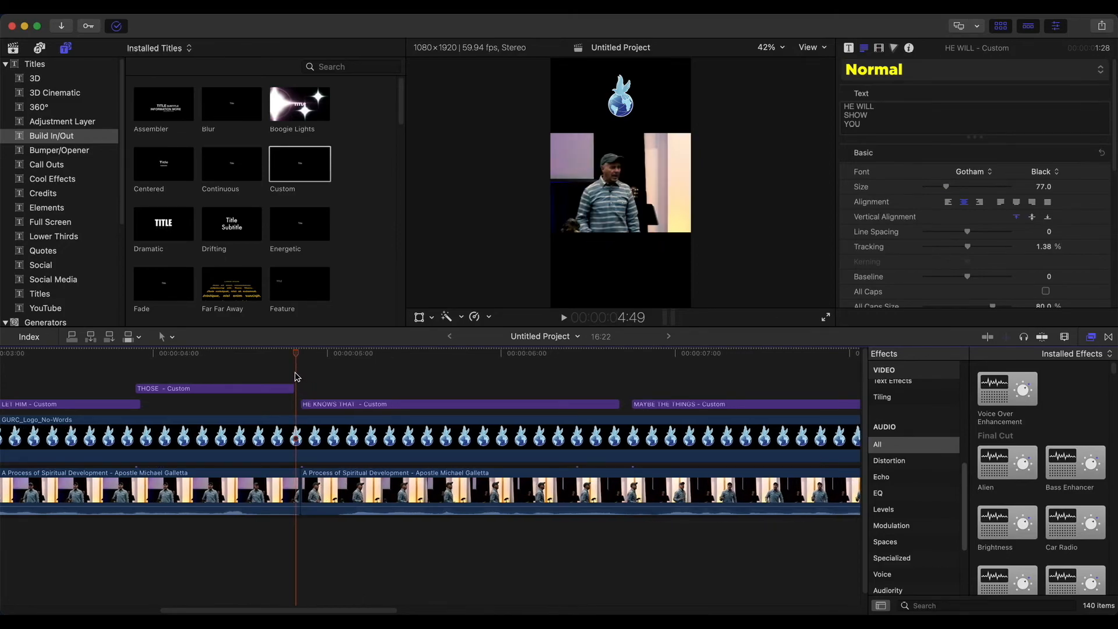
key(super+equal)
key(super+equal)
key(super+equal)
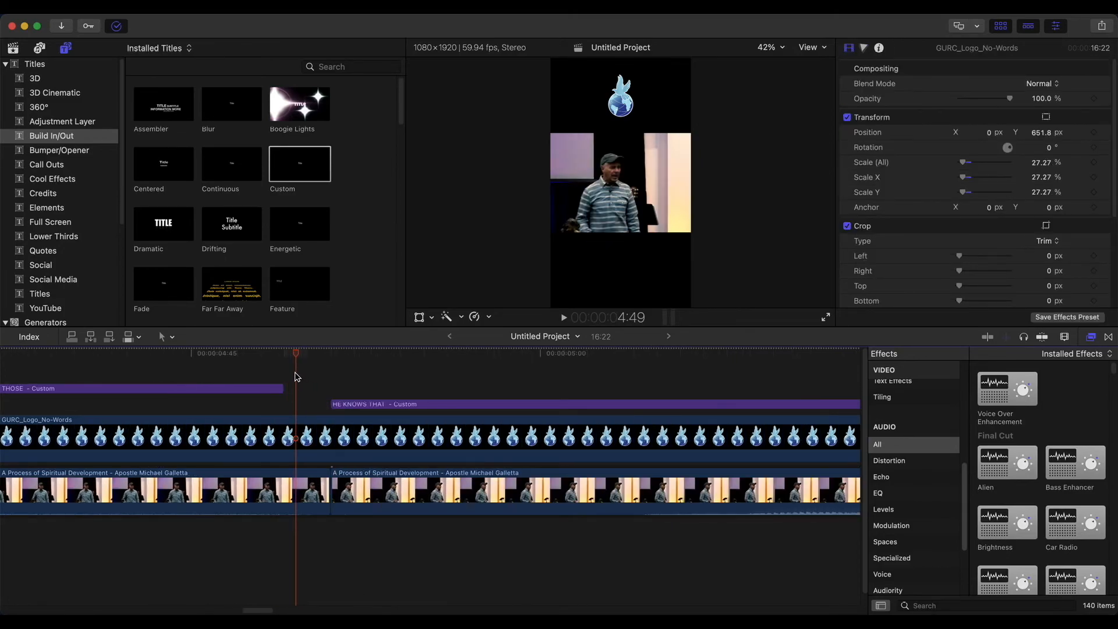
click(332, 364)
mouse_move(335, 358)
mouse_down()
mouse_move(354, 354)
mouse_move(328, 358)
mouse_move(339, 356)
mouse_up()
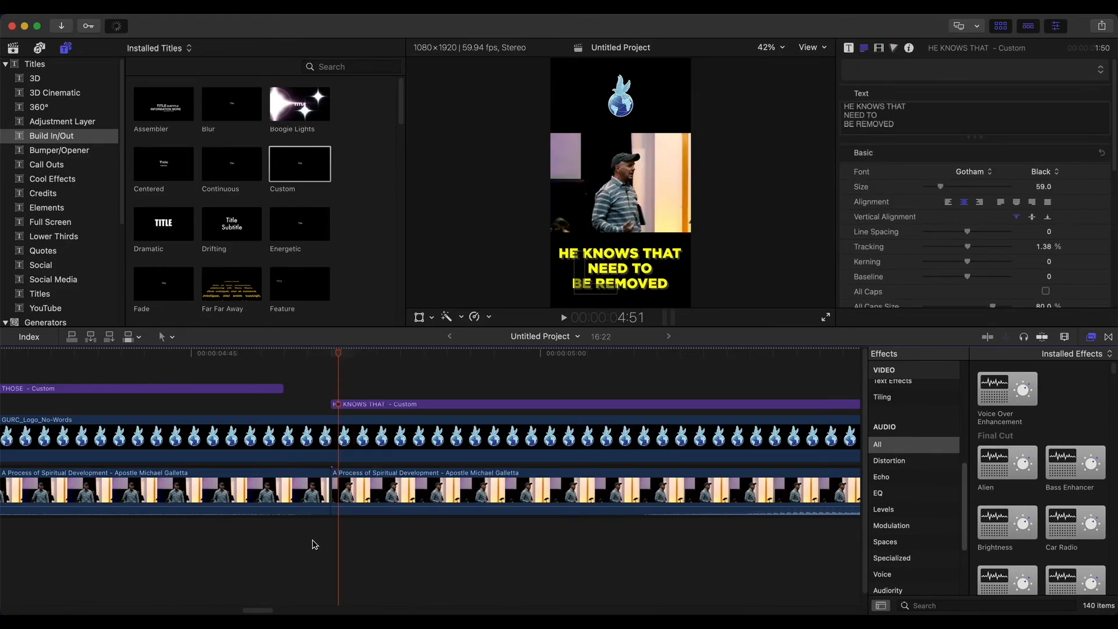
key(shift+z)
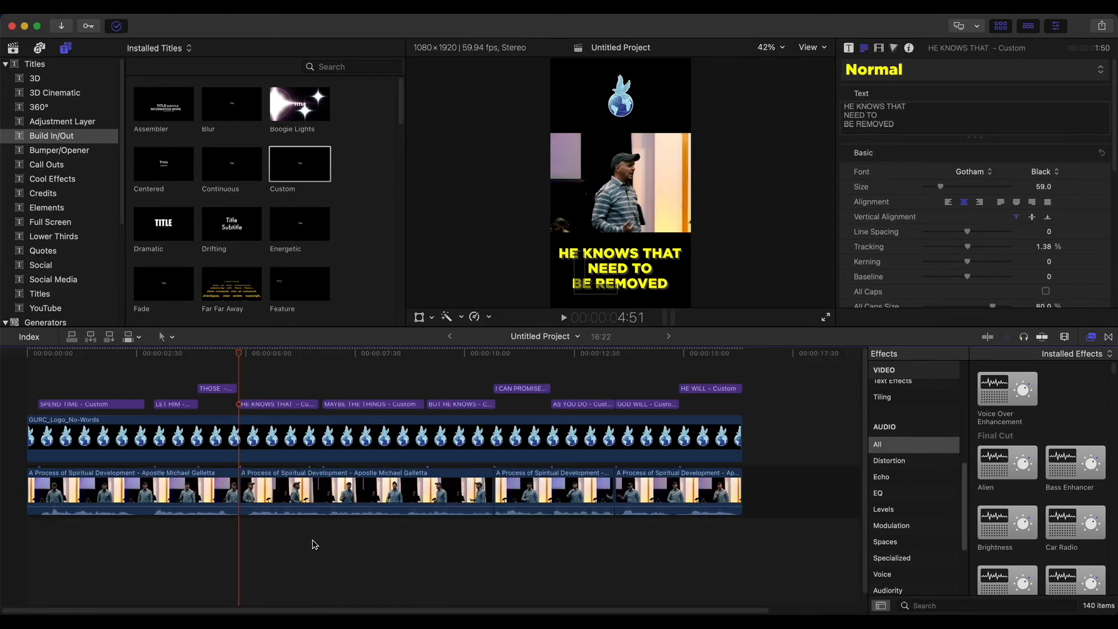
- Examine the end of the project and skim closely through the start of the HE KNOWS THAT caption
click(743, 371)
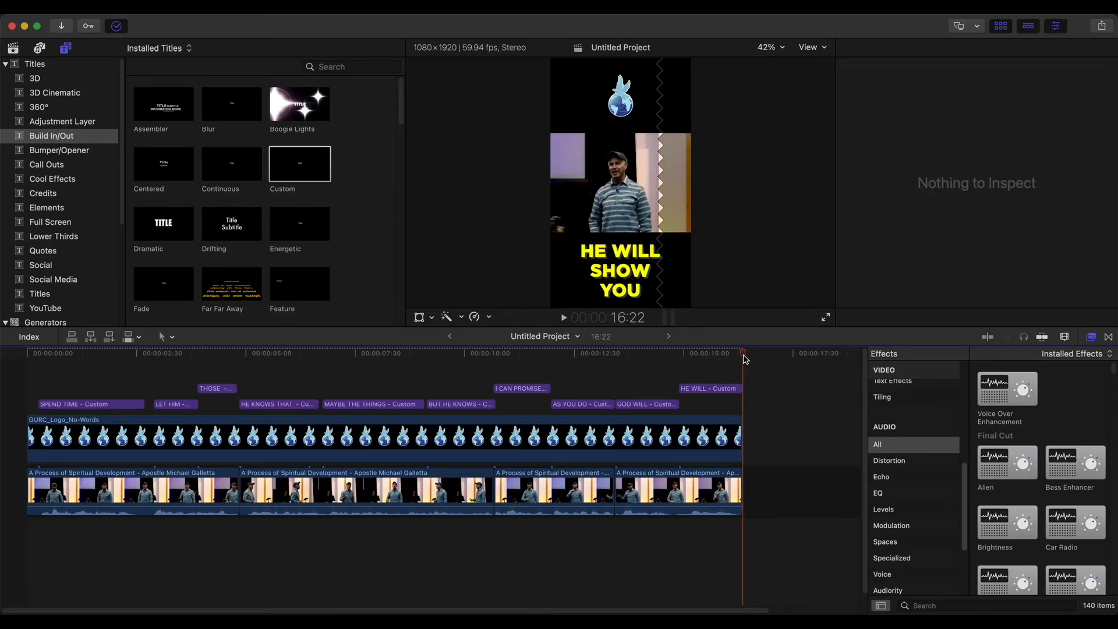
click(248, 403)
key(super+equal)
key(super+equal)
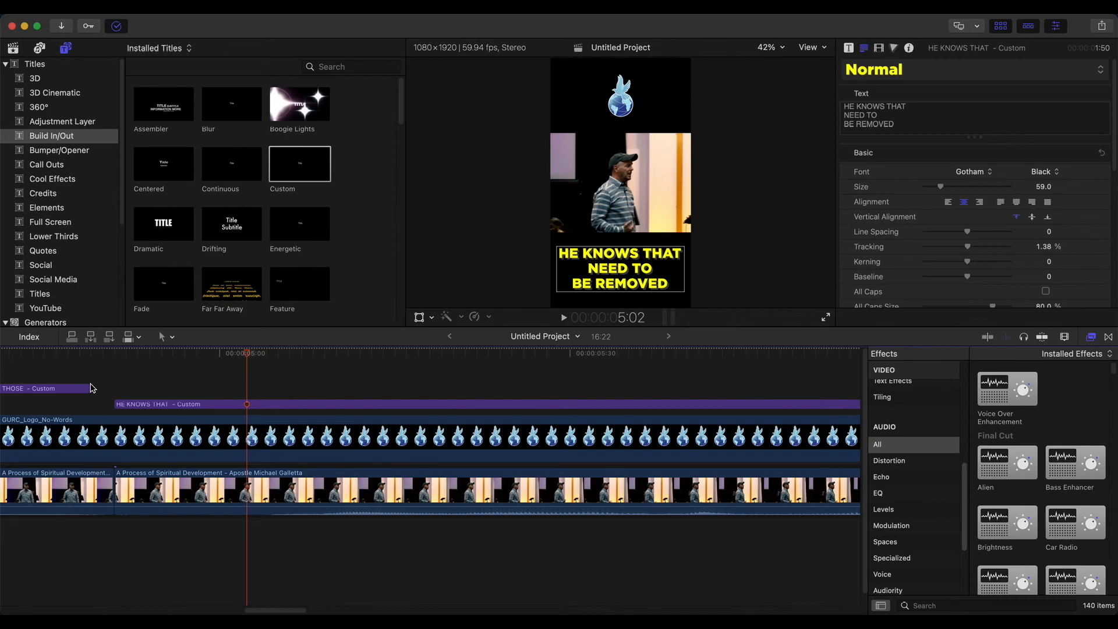
click(110, 395)
drag(112, 353, 600, 338)
scroll(554, 444, right, 5)
scroll(553, 447, right, 5)
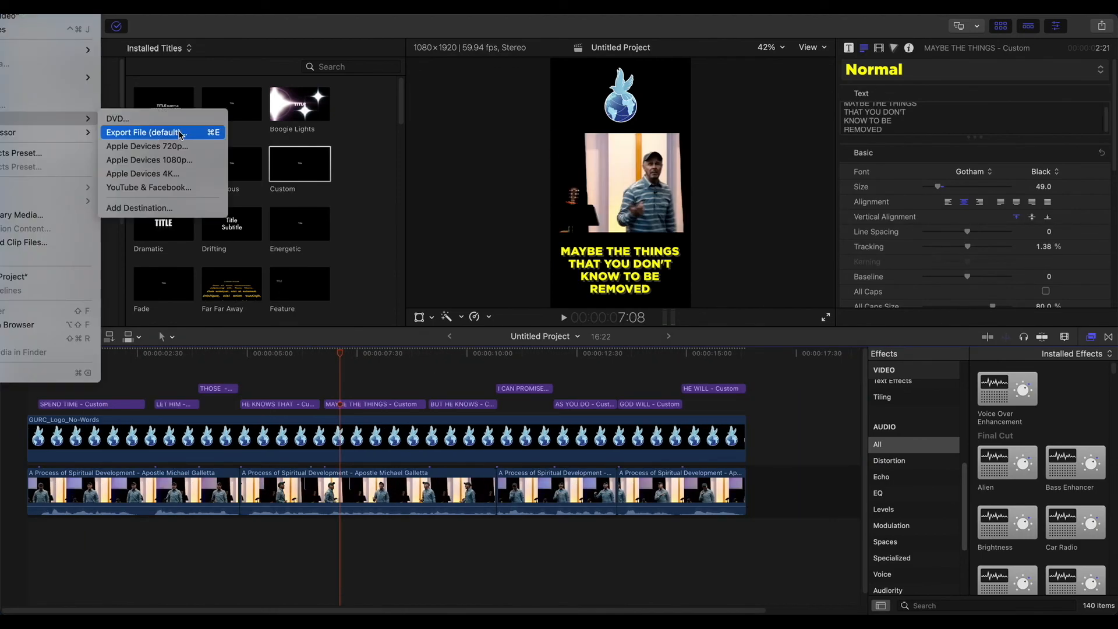
- Open the default file export for the project
click(195, 133)
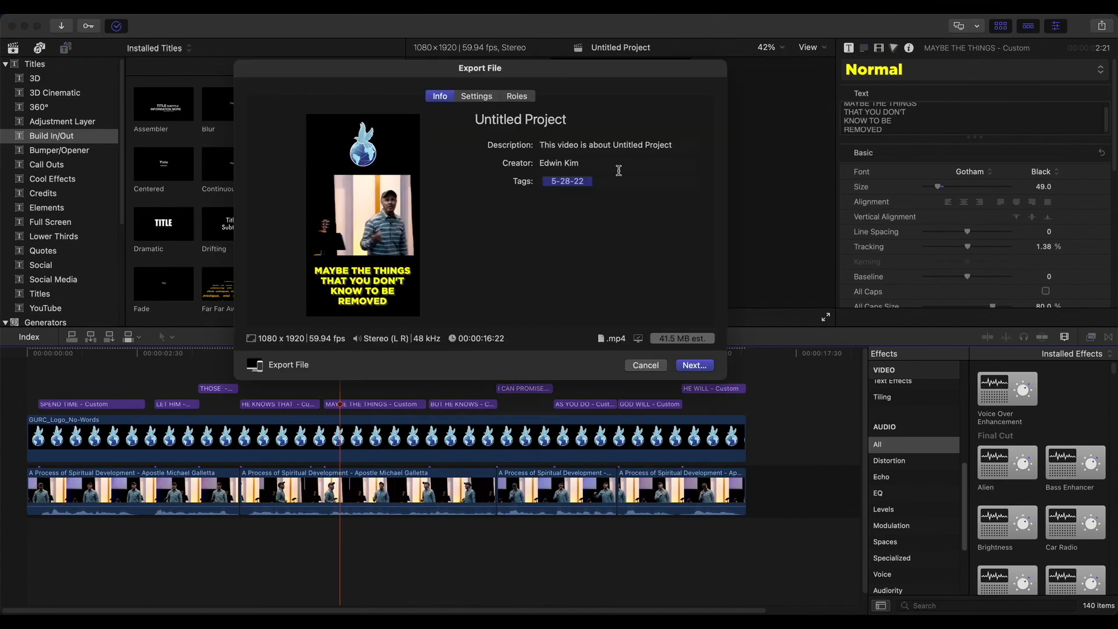